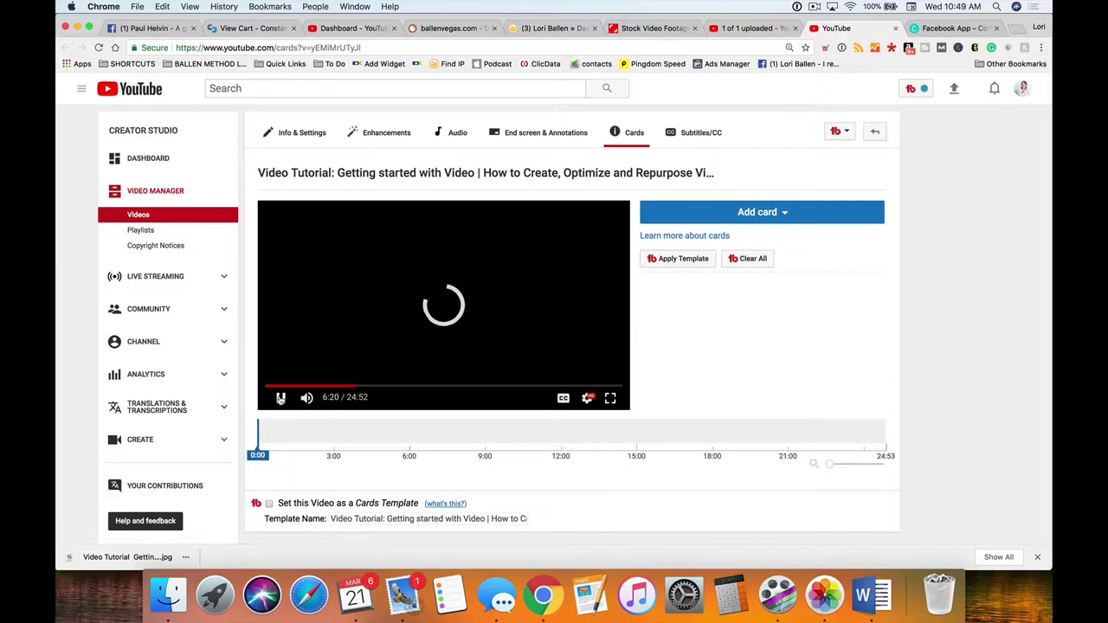
Step: Pause the preview at 6:20 and drag the playhead back to 0:00
left_click(280, 403)
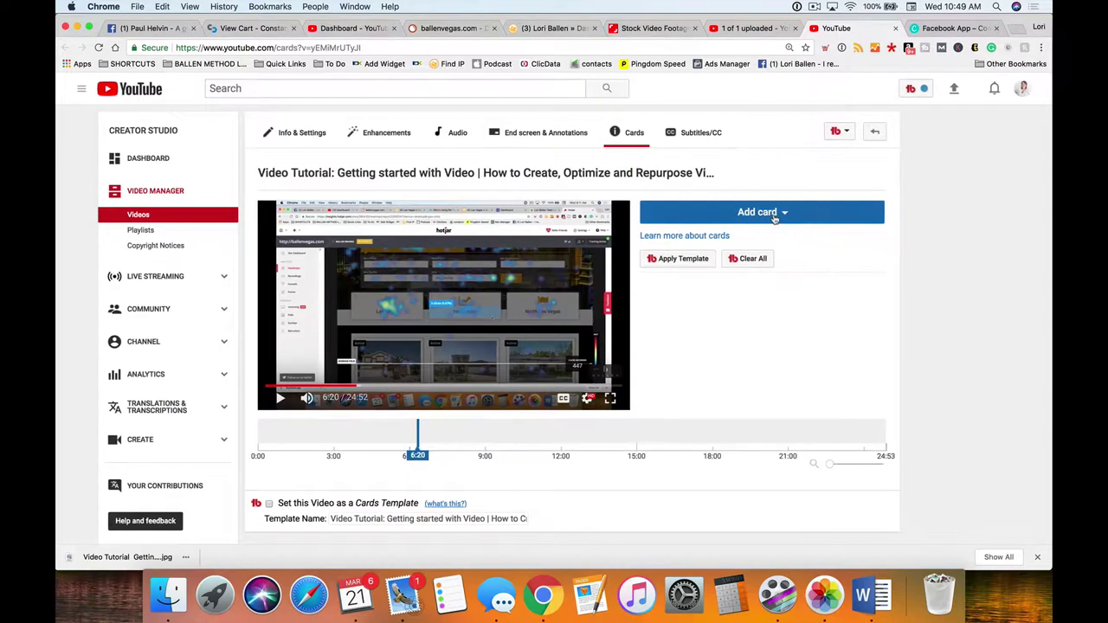
scroll(828, 324, "down", 1)
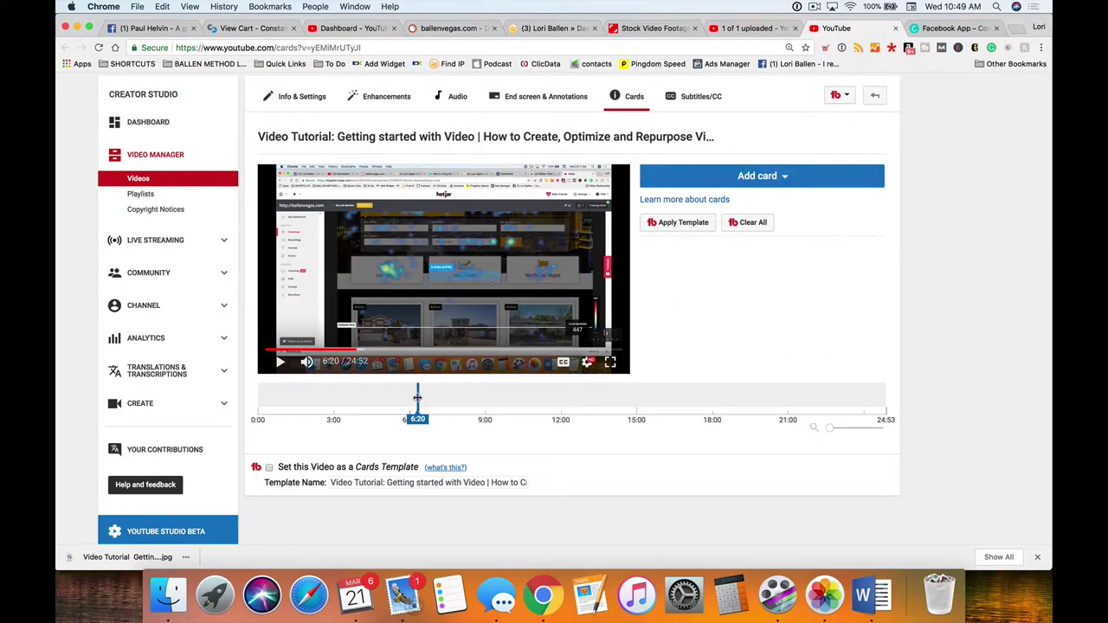
left_click_drag(418, 397, 256, 402)
Step: In the Add card list, show the info tooltip explaining why Link cards are 'Not enabled'
left_click(766, 176)
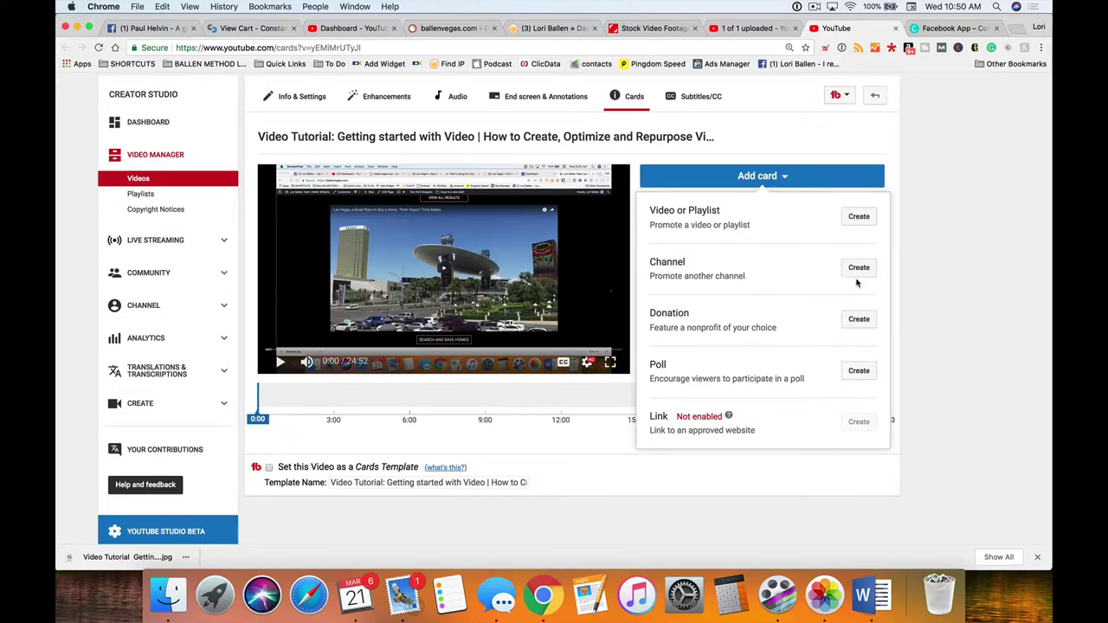
scroll(861, 290, "up", 1)
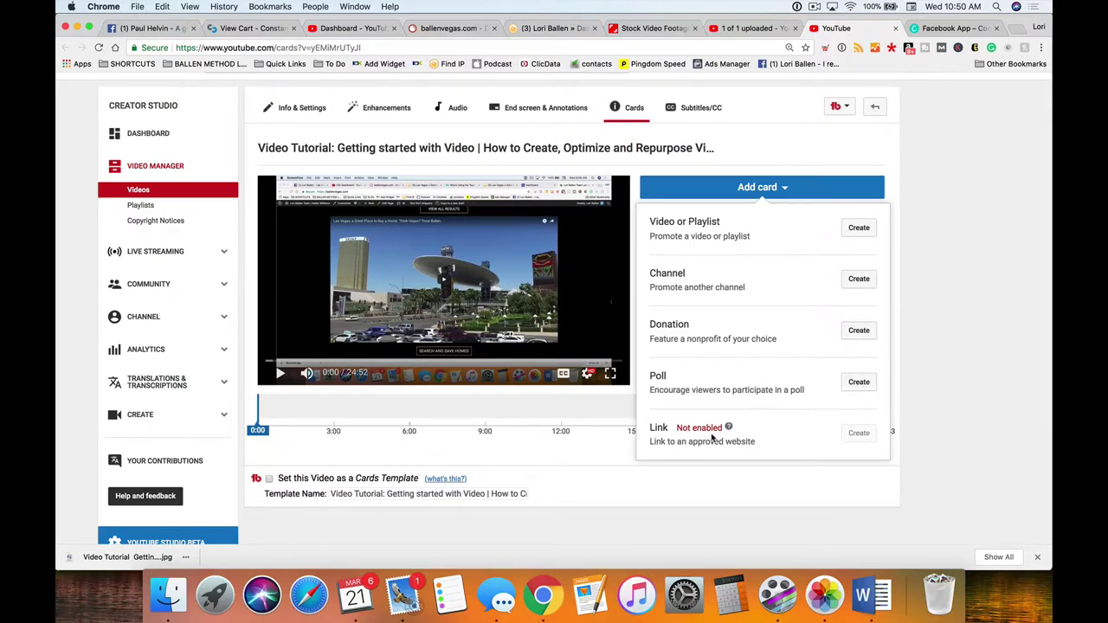
scroll(778, 437, "down", 1)
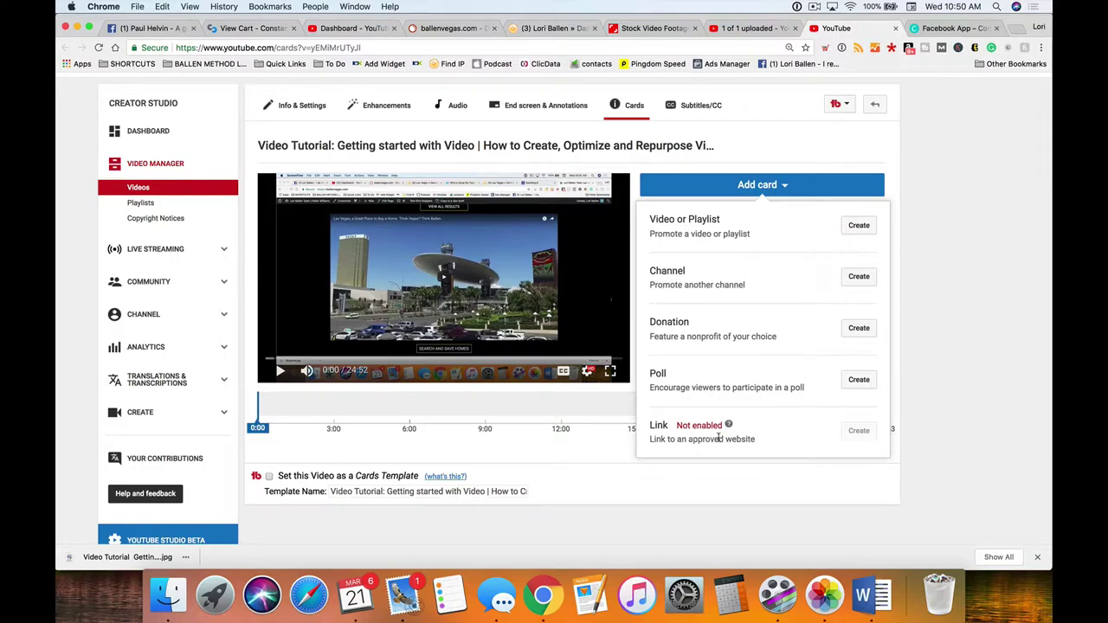
scroll(718, 440, "up", 2)
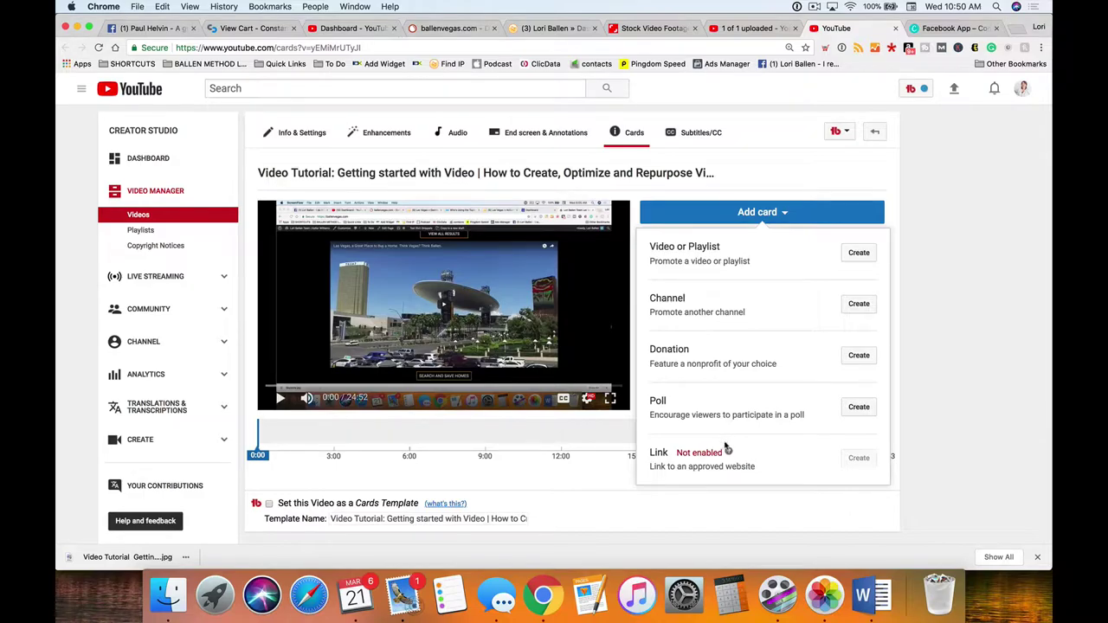
mouse_move(729, 453)
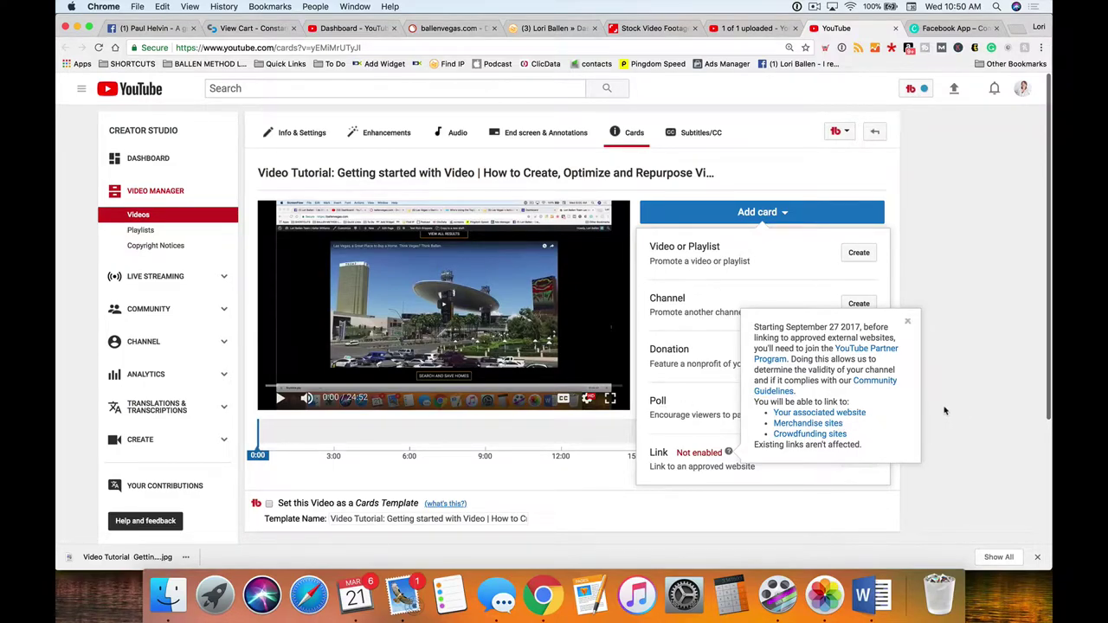
Step: Dismiss the tooltip, check Channel > Monetization status, then go back twice to the Cards editor
left_click(907, 321)
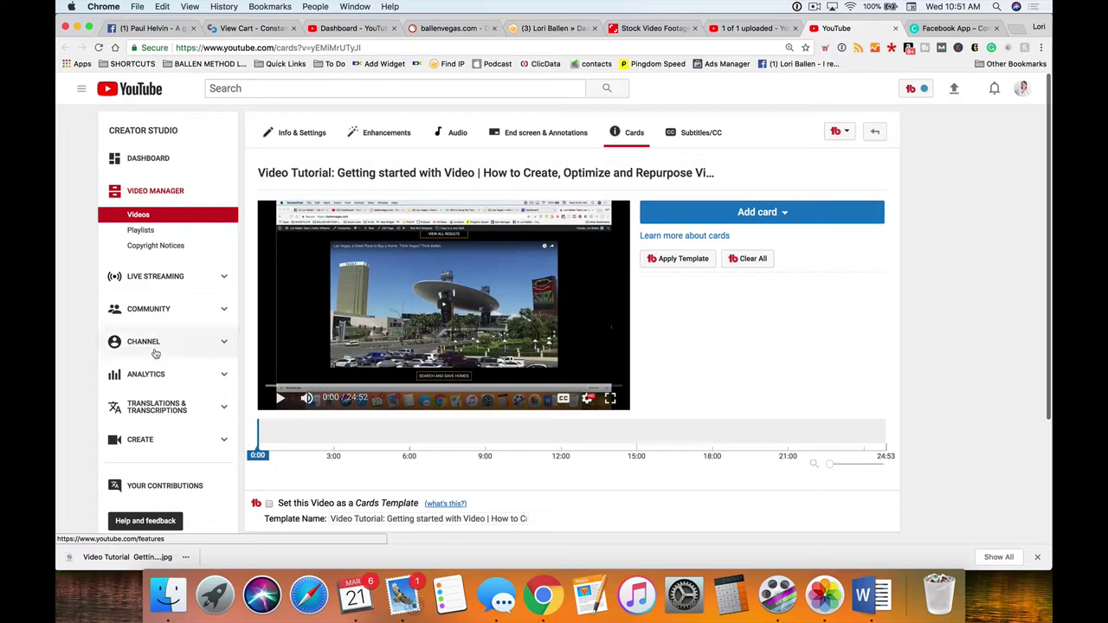
left_click(223, 345)
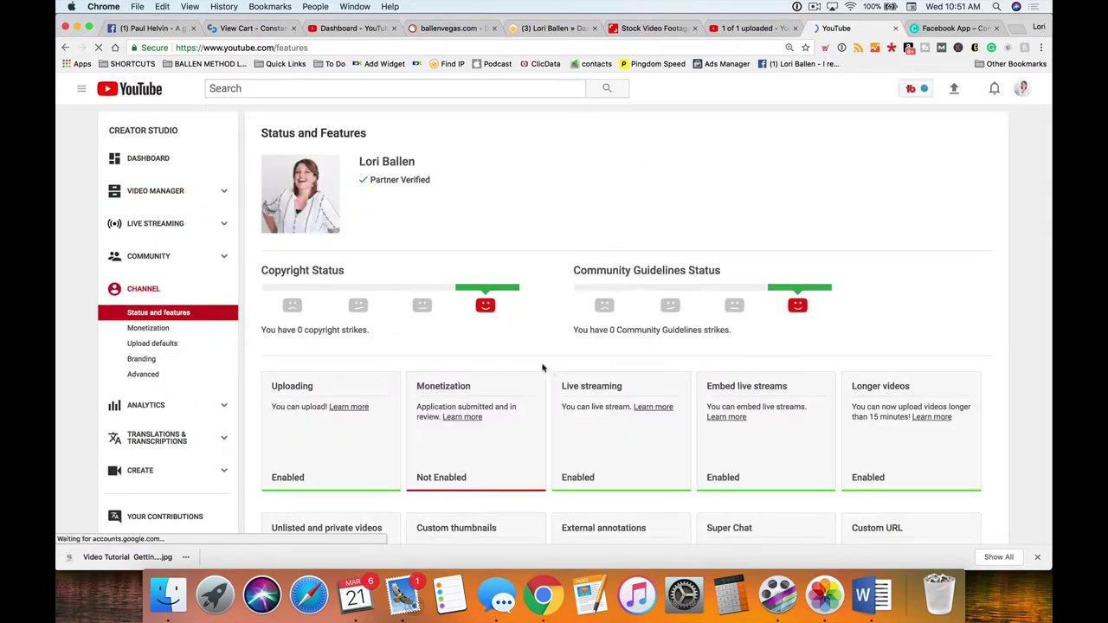
scroll(173, 363, "down", 1)
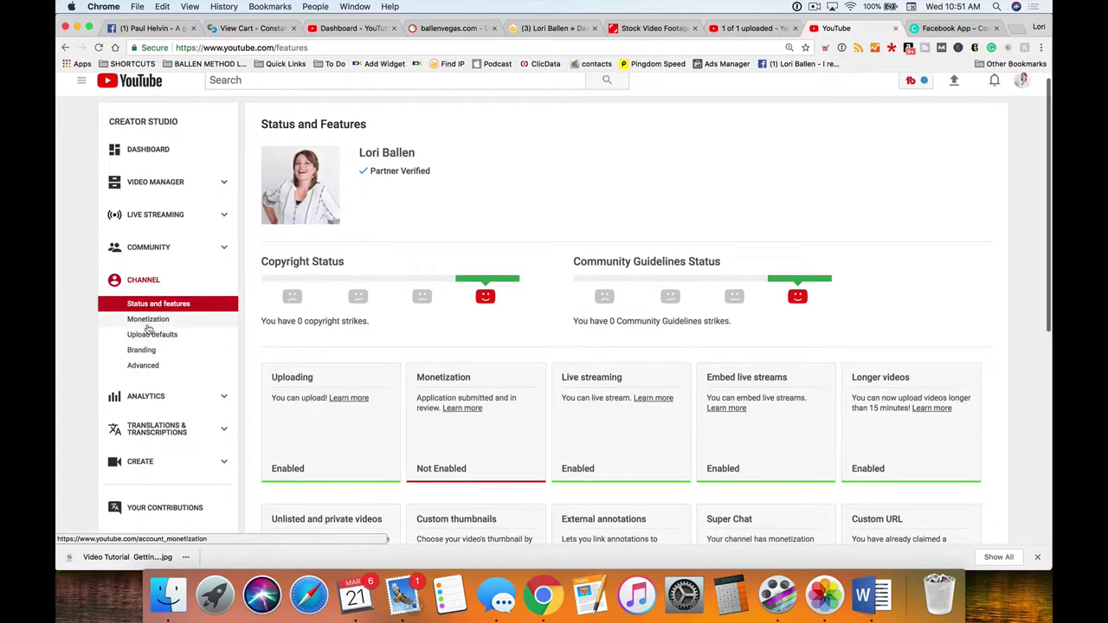
left_click(148, 322)
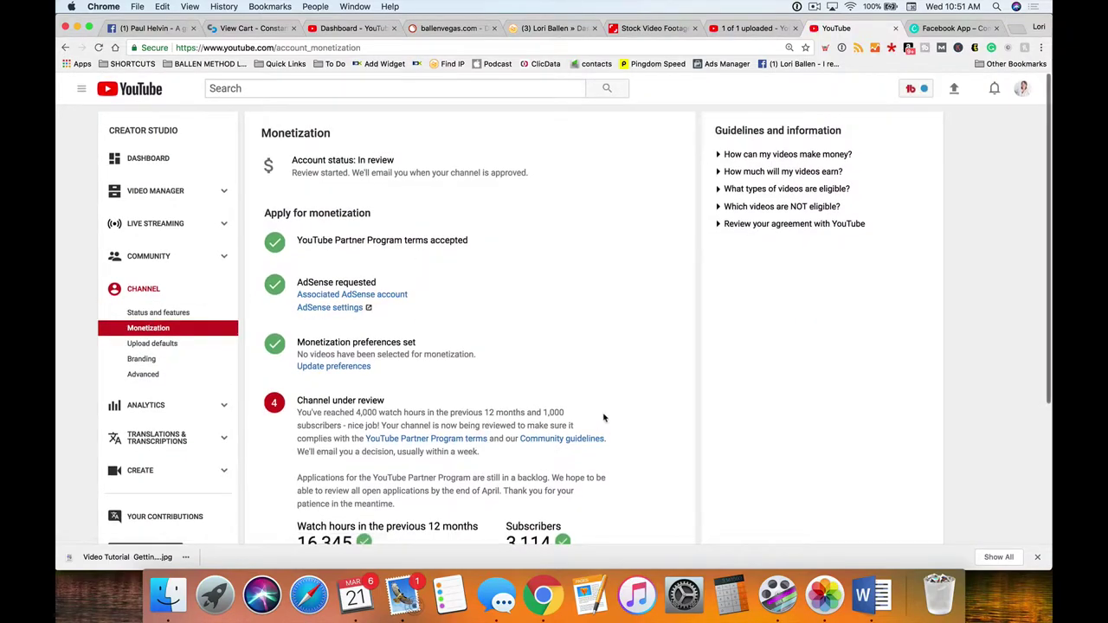
scroll(604, 418, "down", 5)
scroll(433, 303, "up", 5)
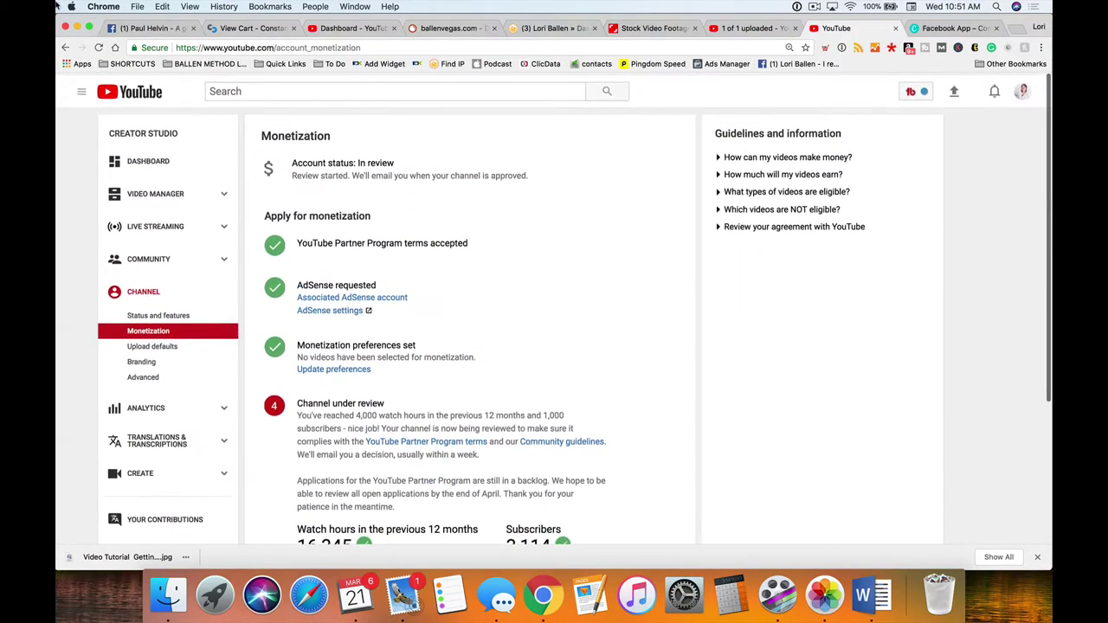
left_click(62, 48)
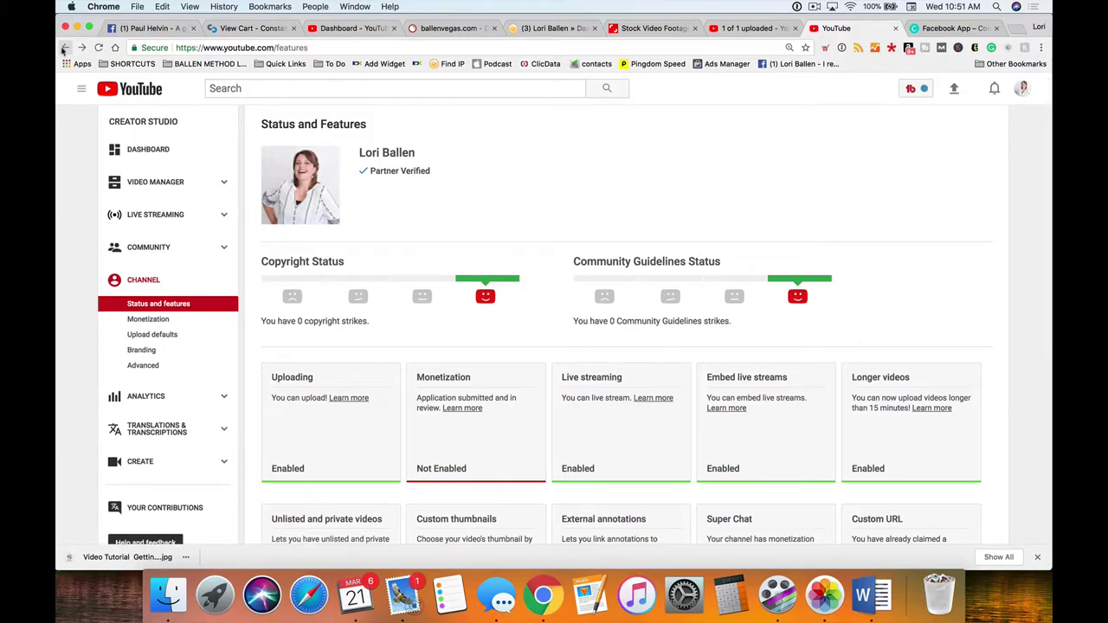
left_click(65, 47)
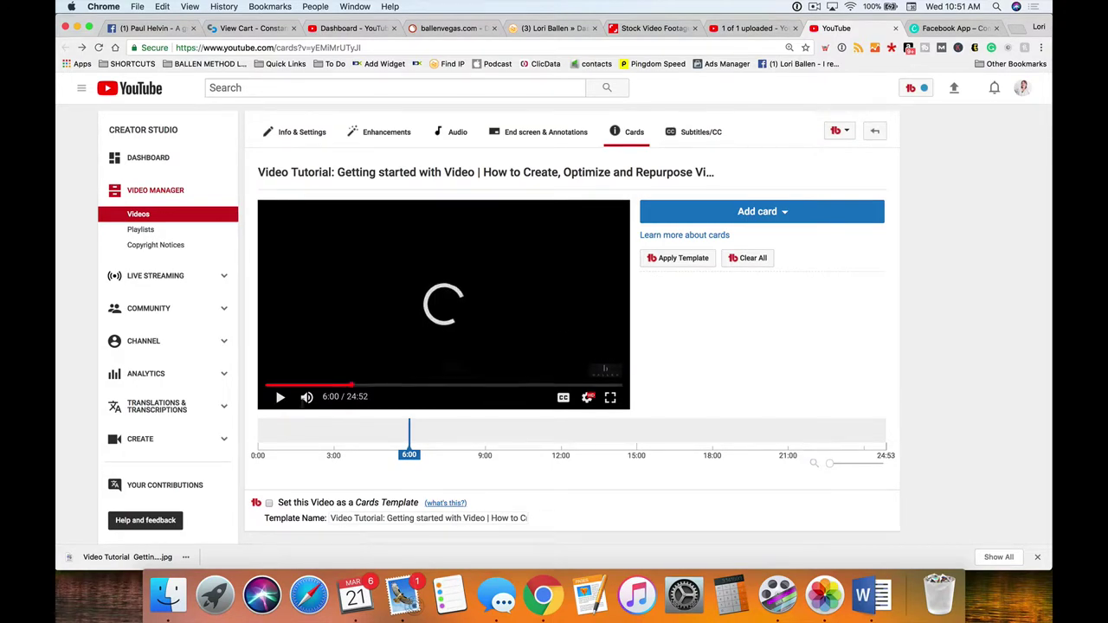
Step: Rewind the preview to 0:00 and start a new Video or Playlist card
left_click(259, 437)
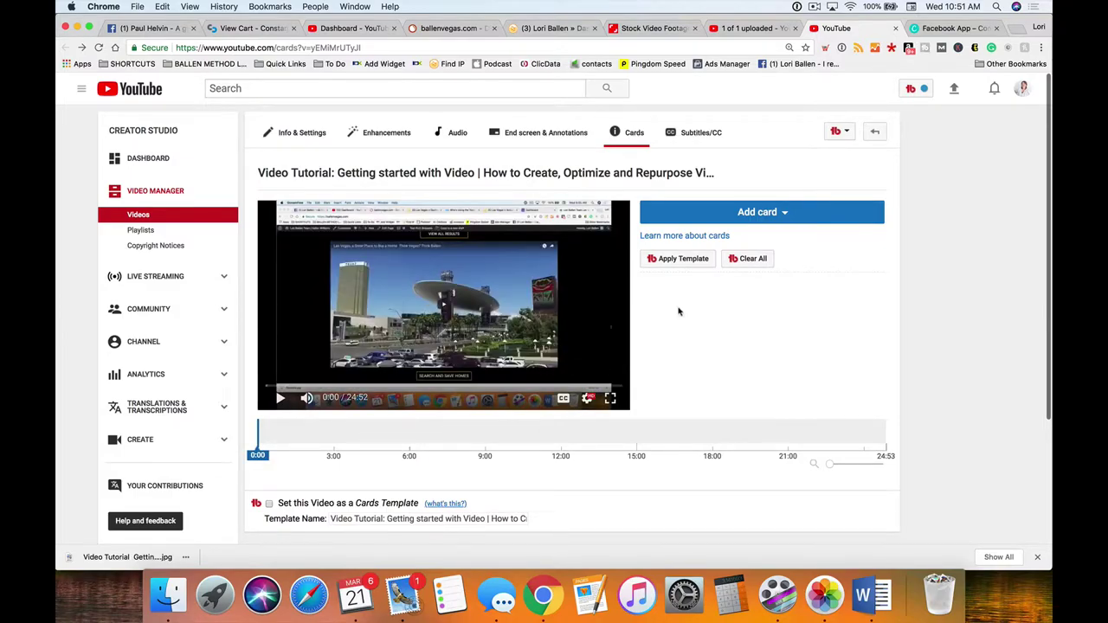
left_click(778, 214)
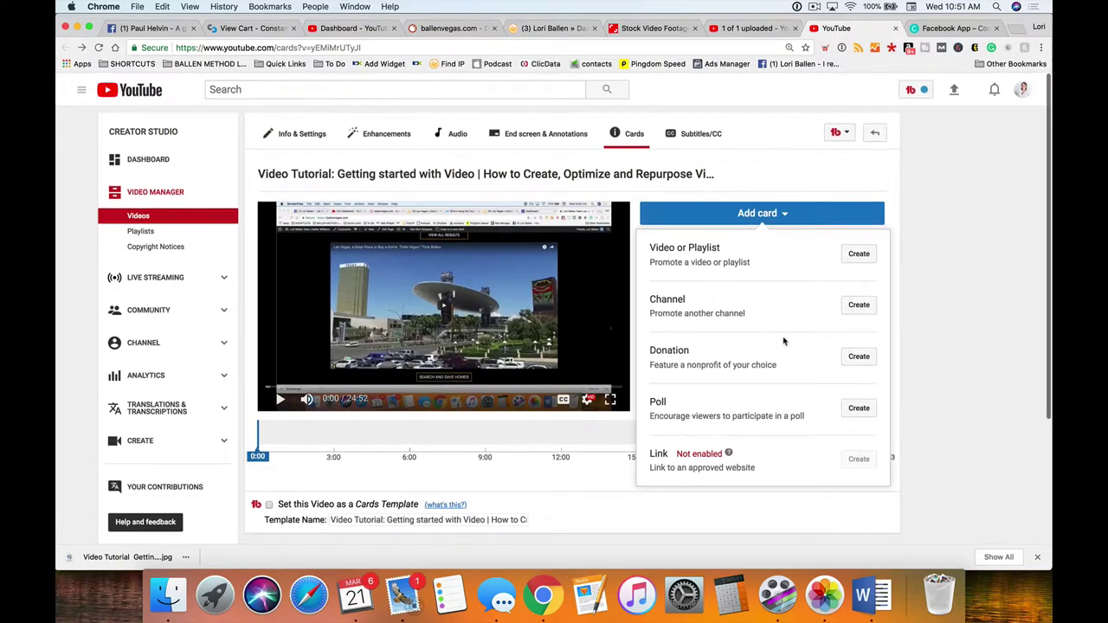
left_click(859, 254)
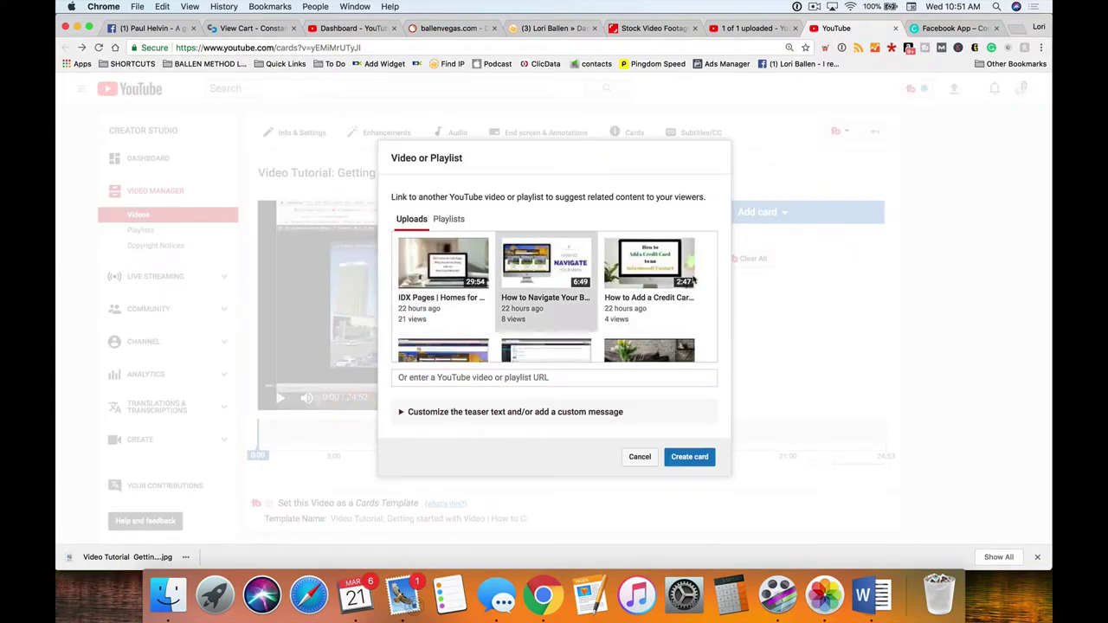
scroll(505, 269, "down", 5)
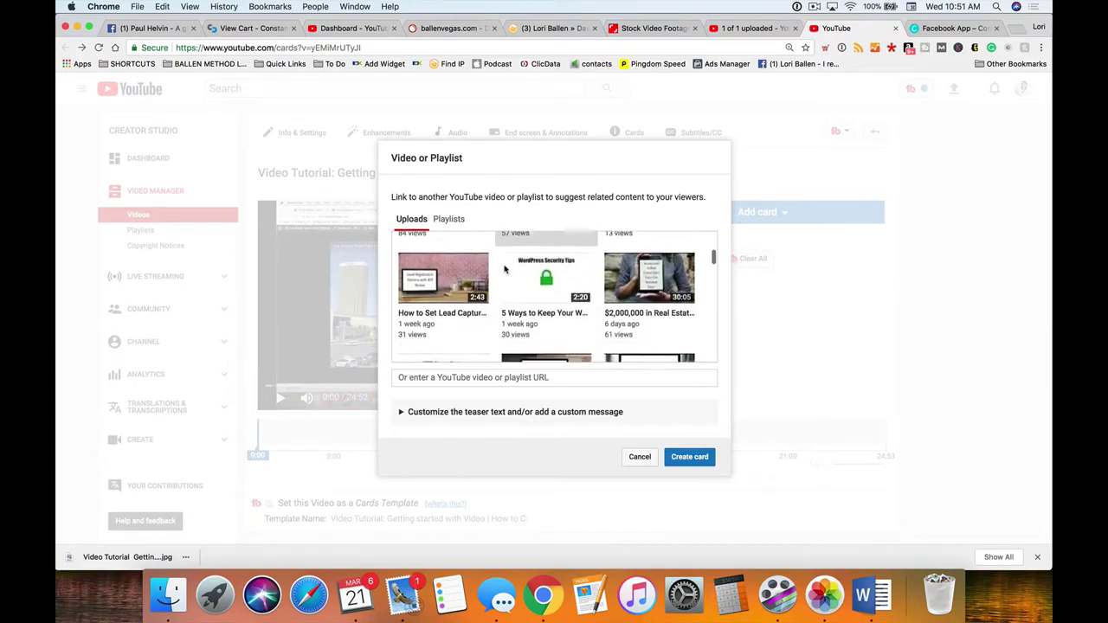
scroll(505, 269, "down", 10)
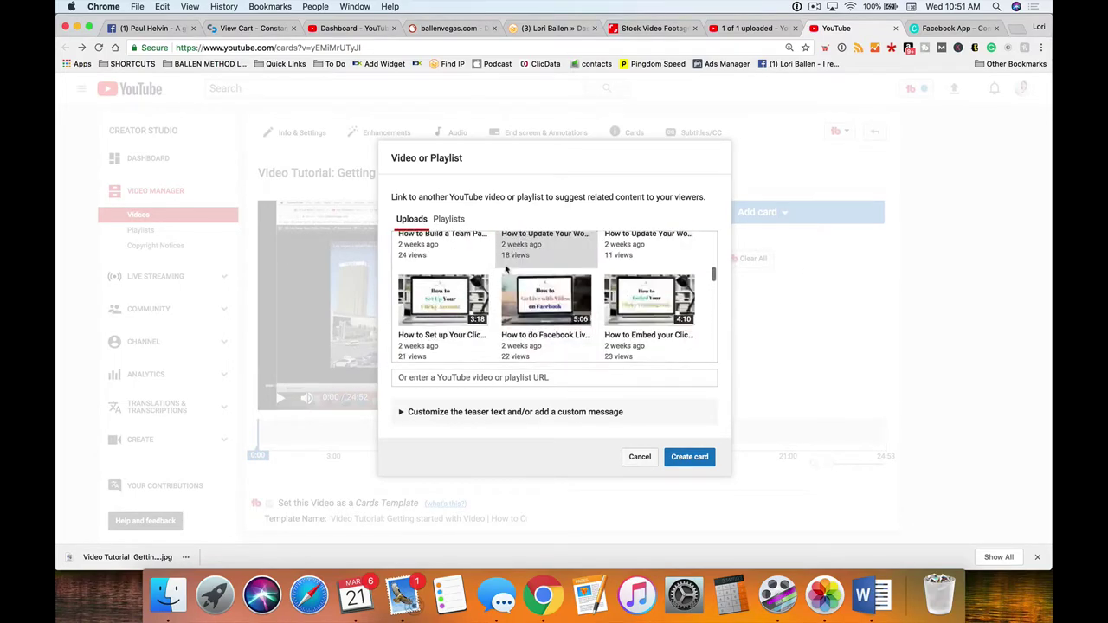
scroll(506, 269, "up", 10)
Step: Pick the Latest BREW Updates & Features playlist from the channel's playlists
left_click(450, 219)
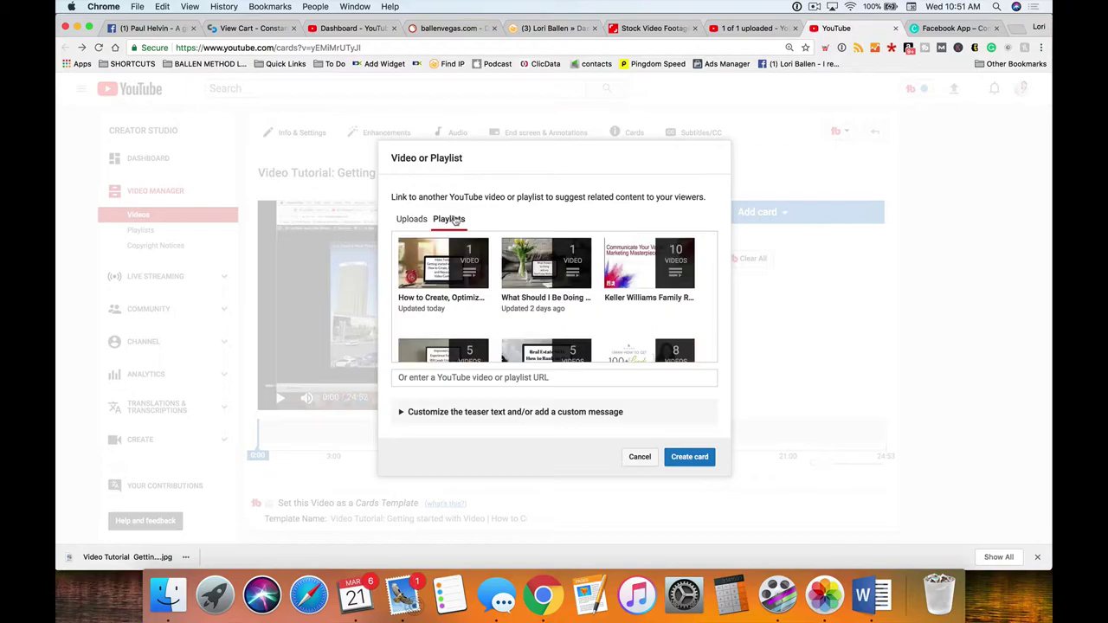
scroll(593, 273, "down", 10)
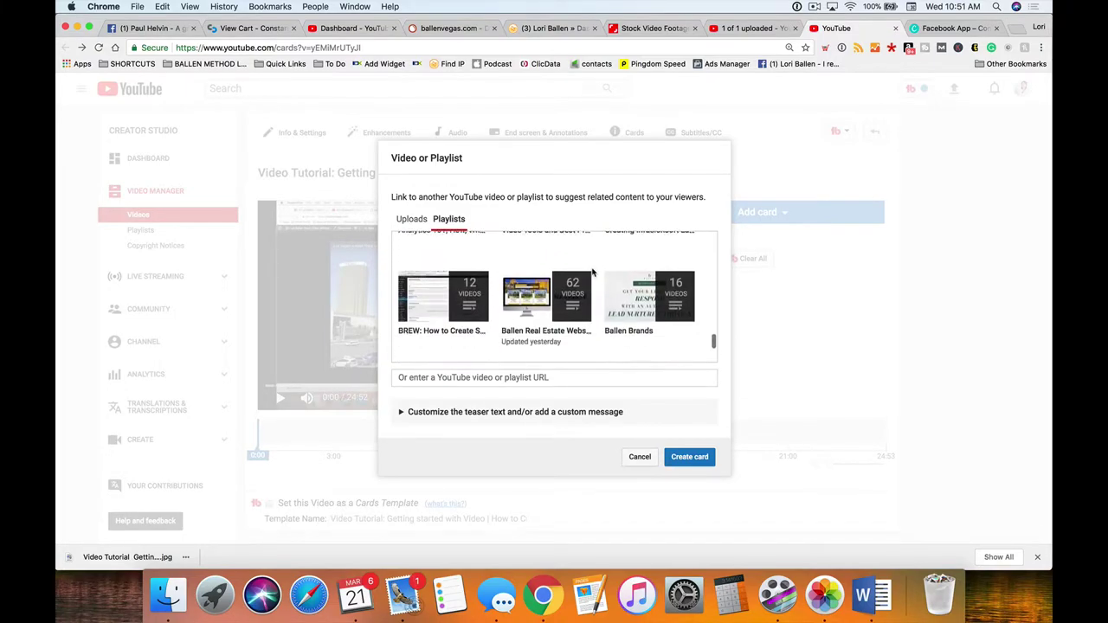
scroll(592, 272, "up", 10)
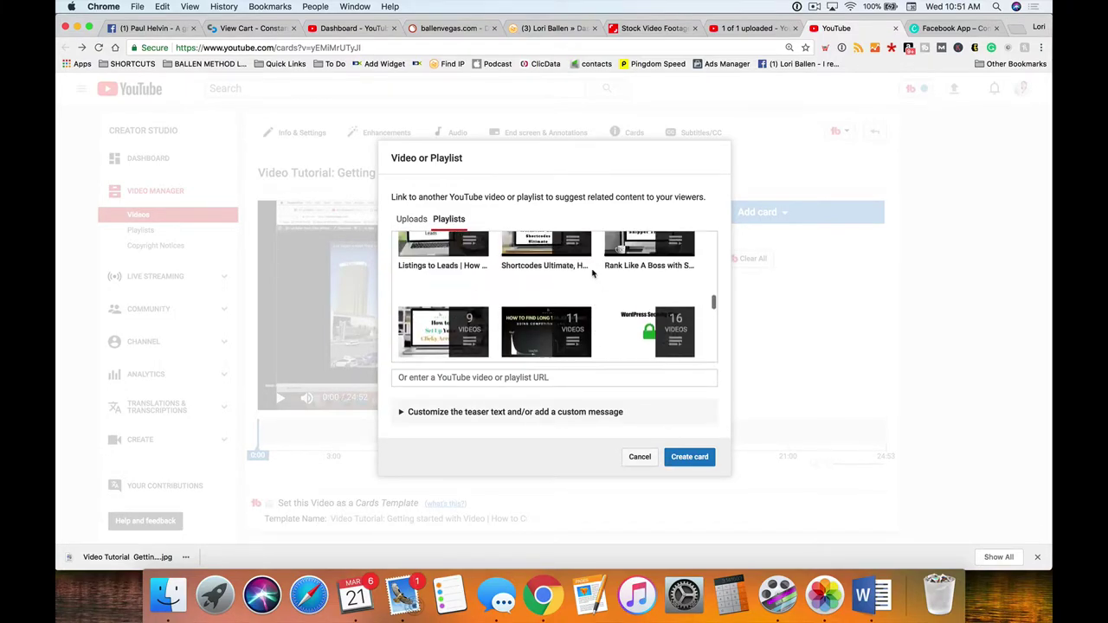
left_click(517, 378)
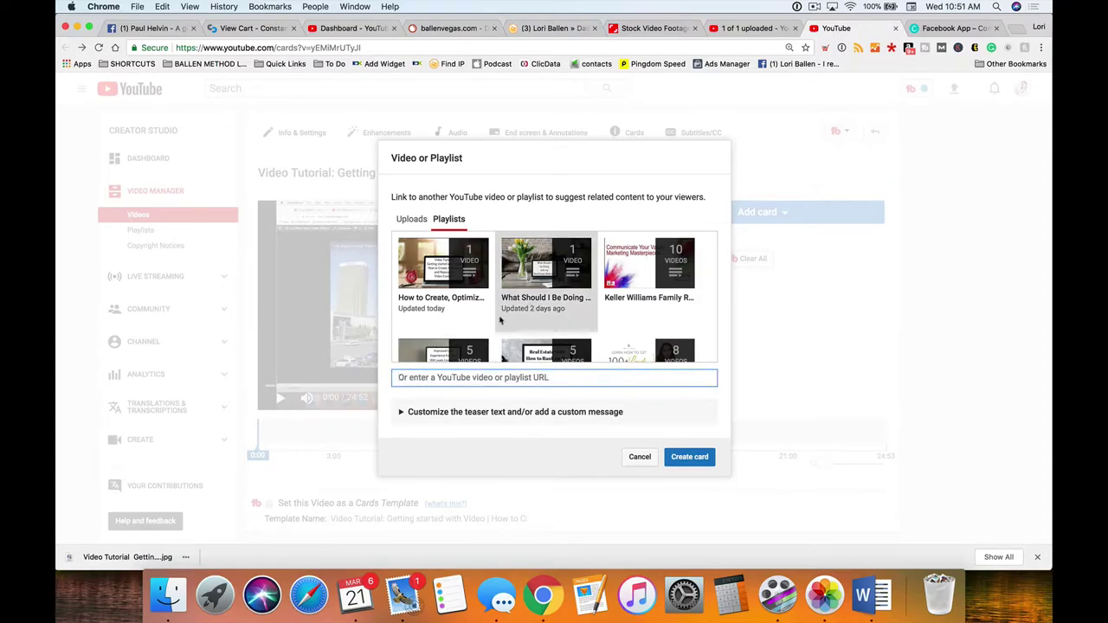
scroll(632, 319, "down", 5)
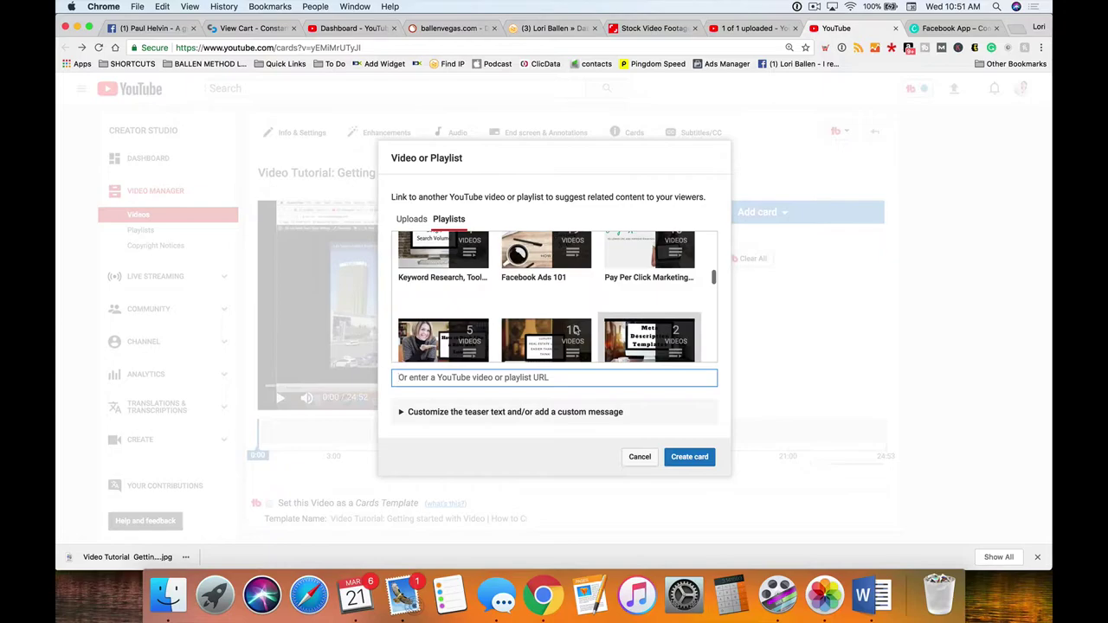
scroll(611, 327, "up", 5)
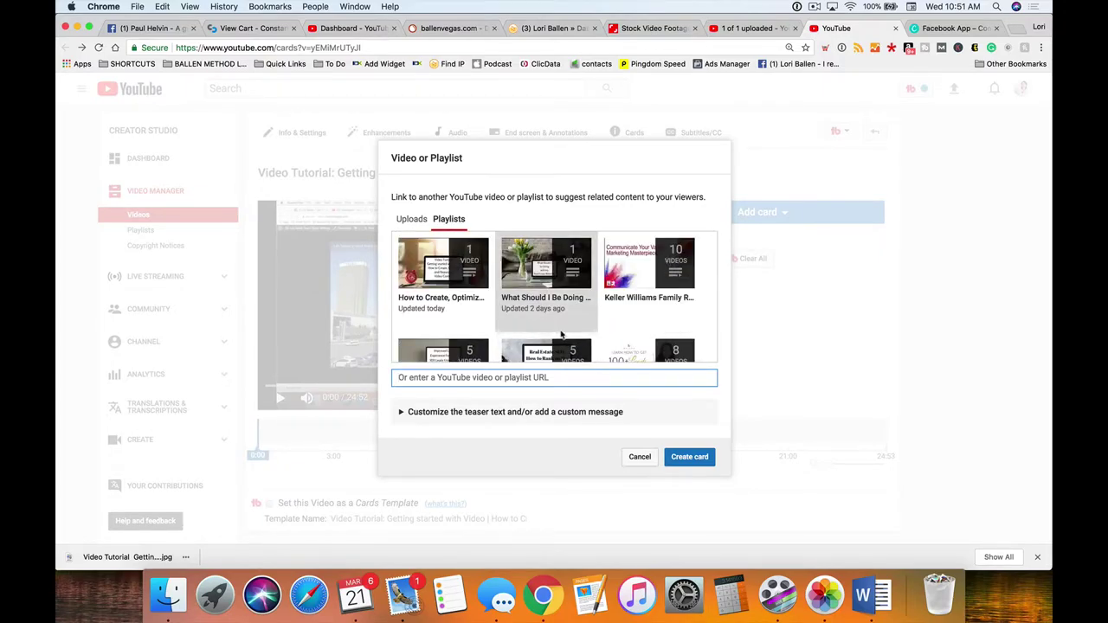
scroll(560, 335, "down", 3)
scroll(550, 328, "up", 3)
scroll(550, 329, "down", 4)
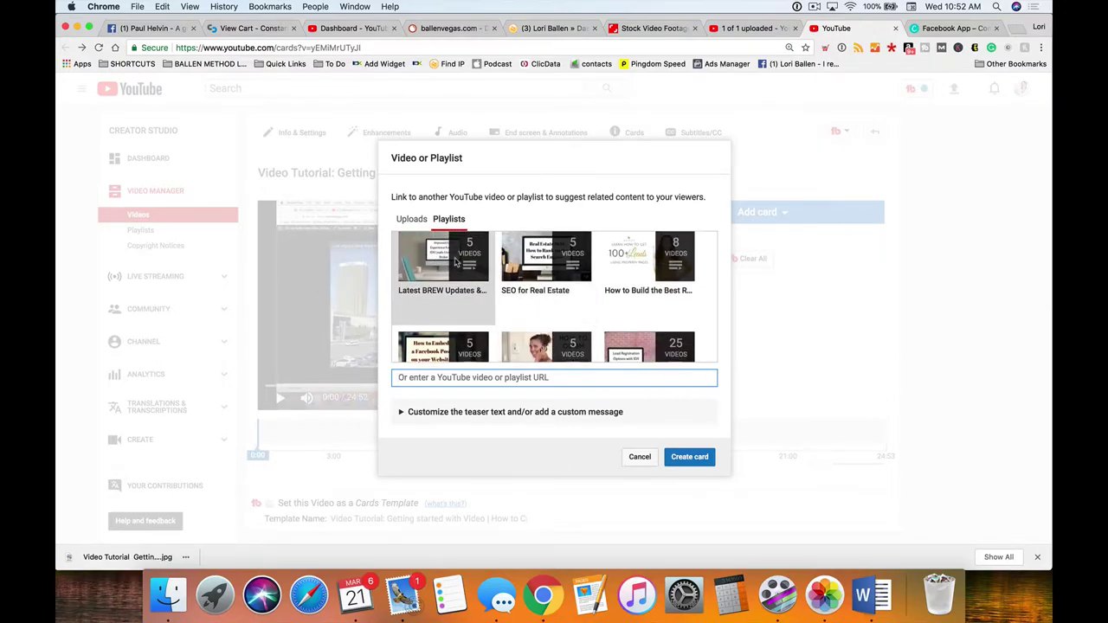
left_click(437, 259)
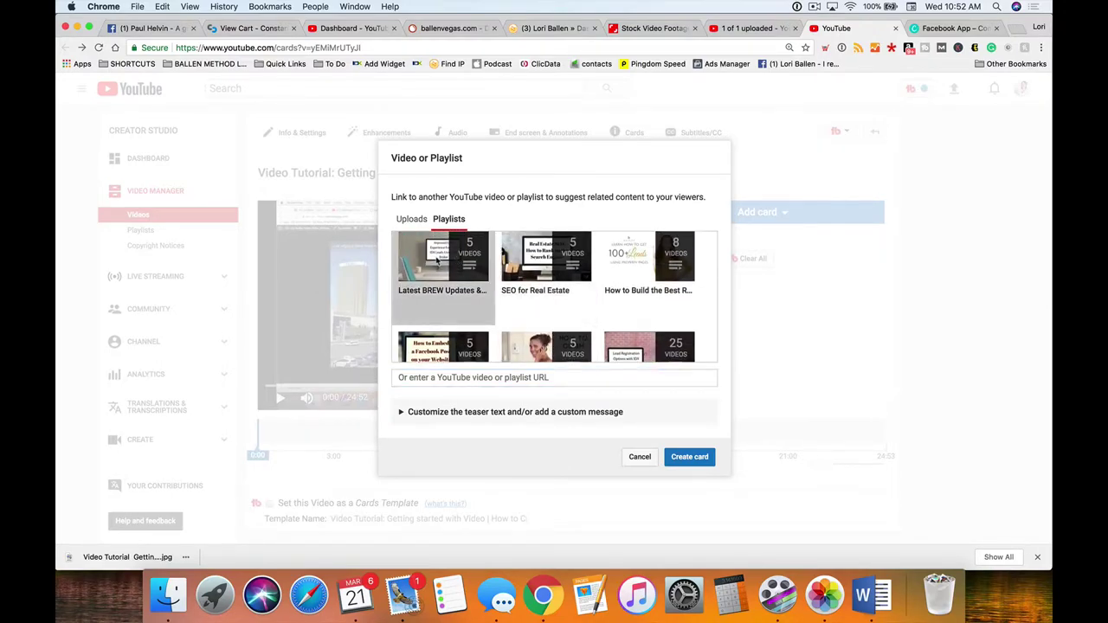
Step: Enter custom message 'Must Watch' and teaser text 'Latest Updates - Killer!!' for the playlist card
left_click(402, 412)
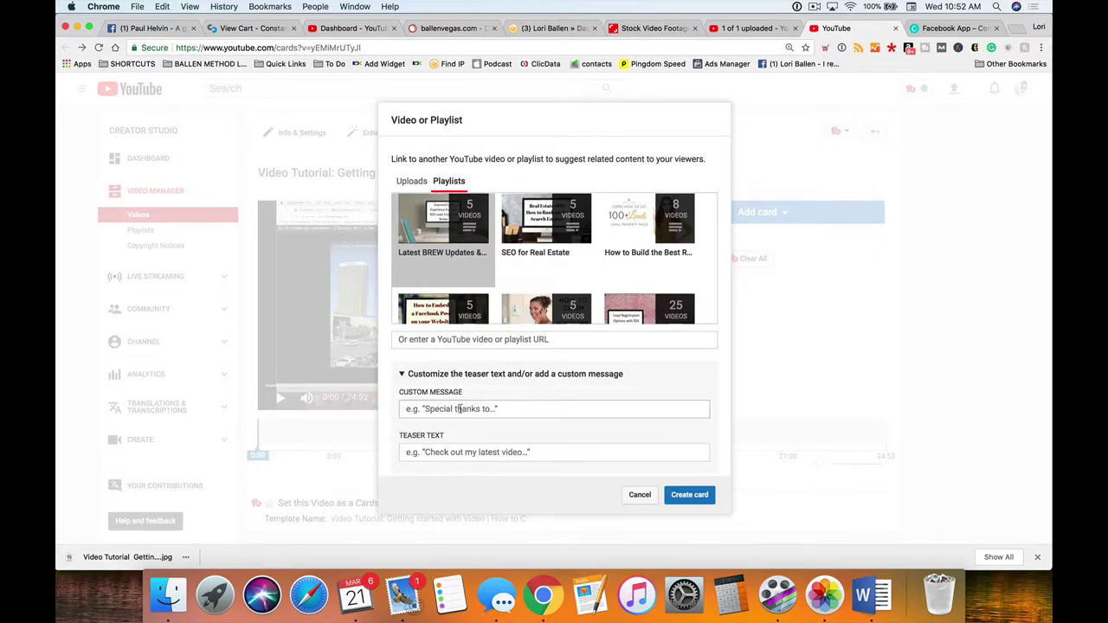
left_click(514, 410)
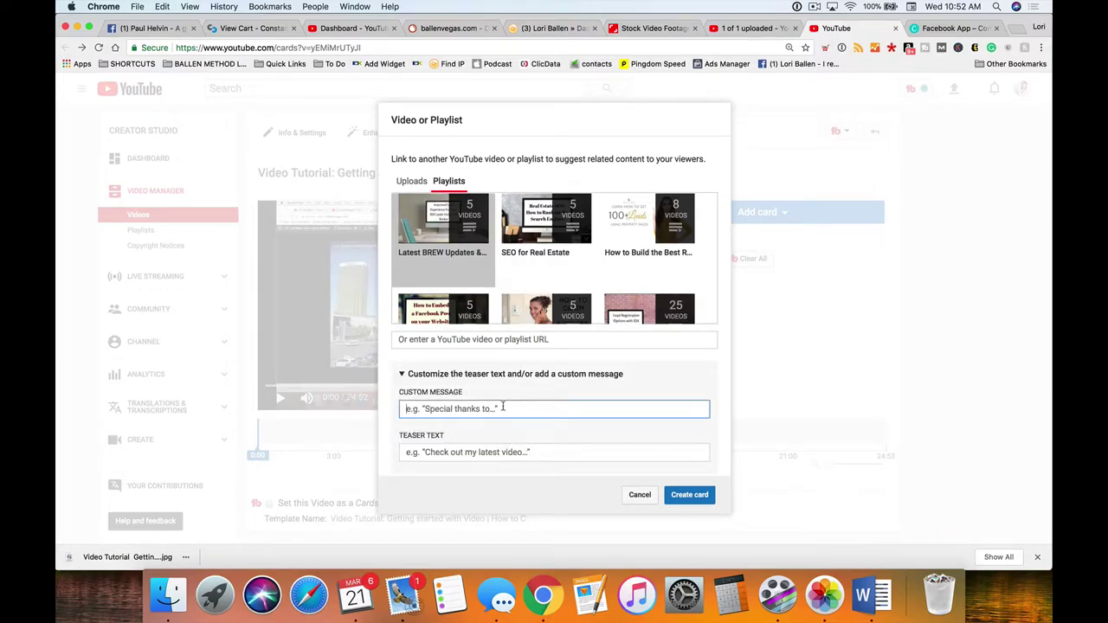
type("Must Watch")
left_click(446, 454)
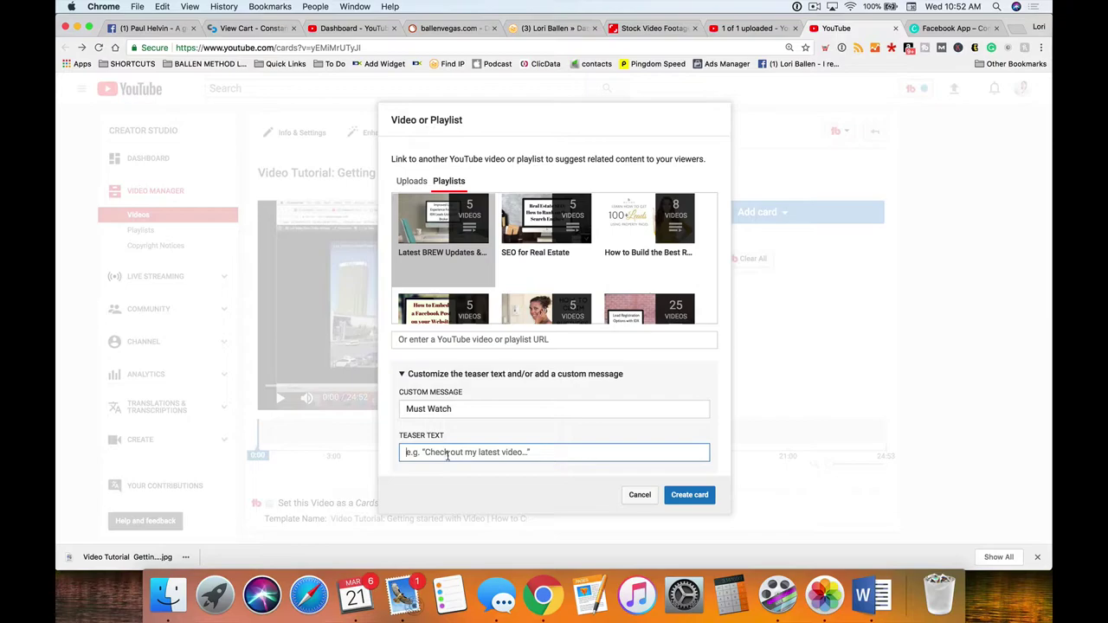
type("Latest Updates - Killer!!")
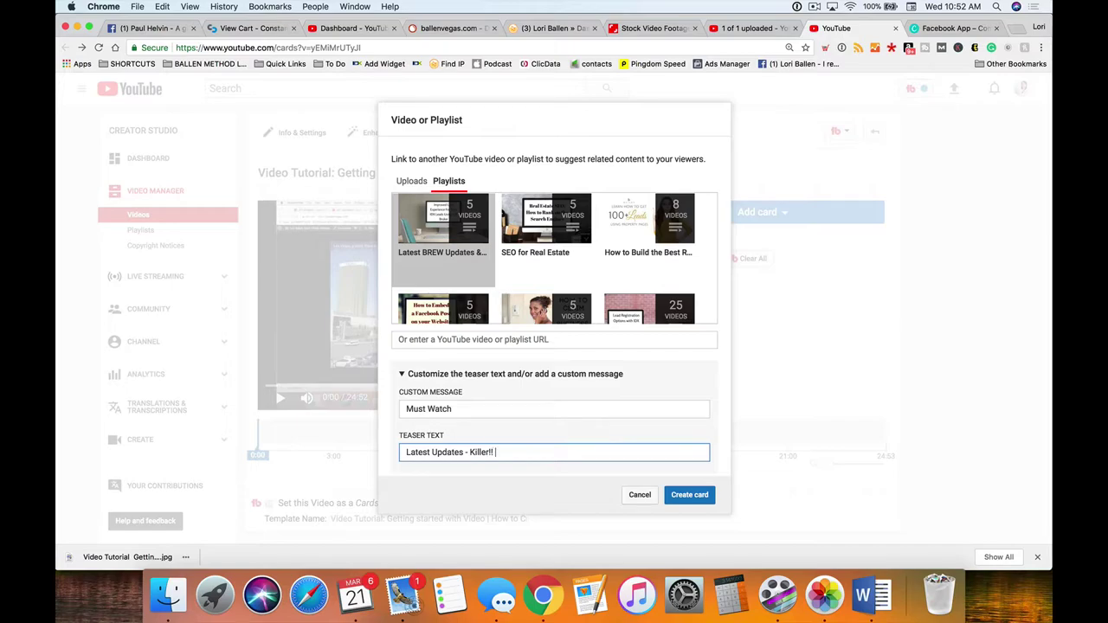
Step: Create the playlist card and move its timeline marker from 0:00 to 0:18
left_click(701, 495)
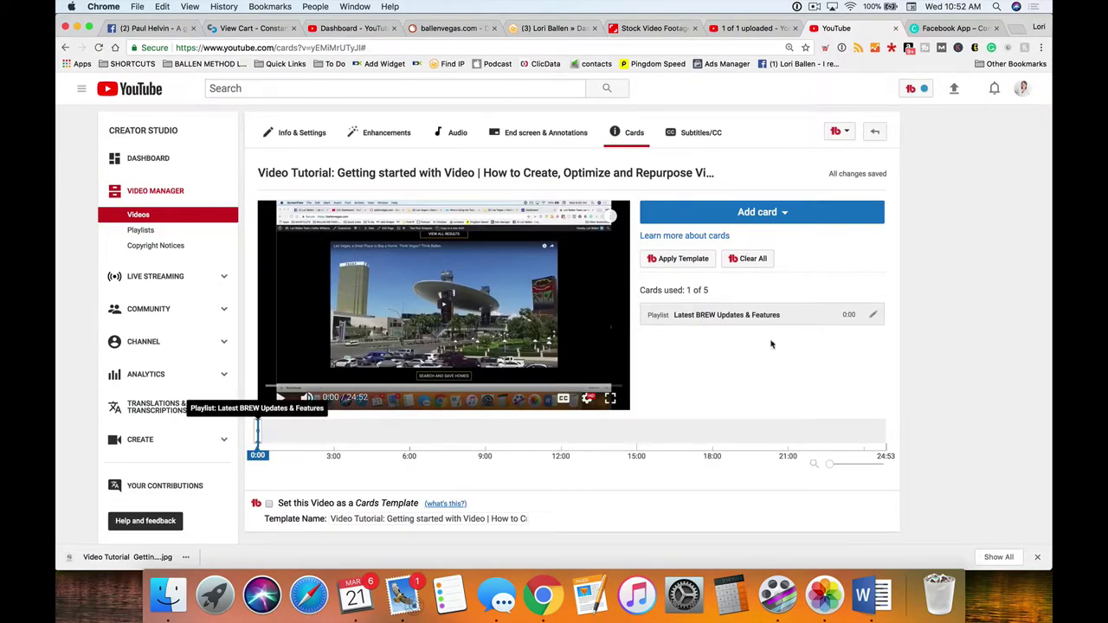
scroll(761, 345, "down", 1)
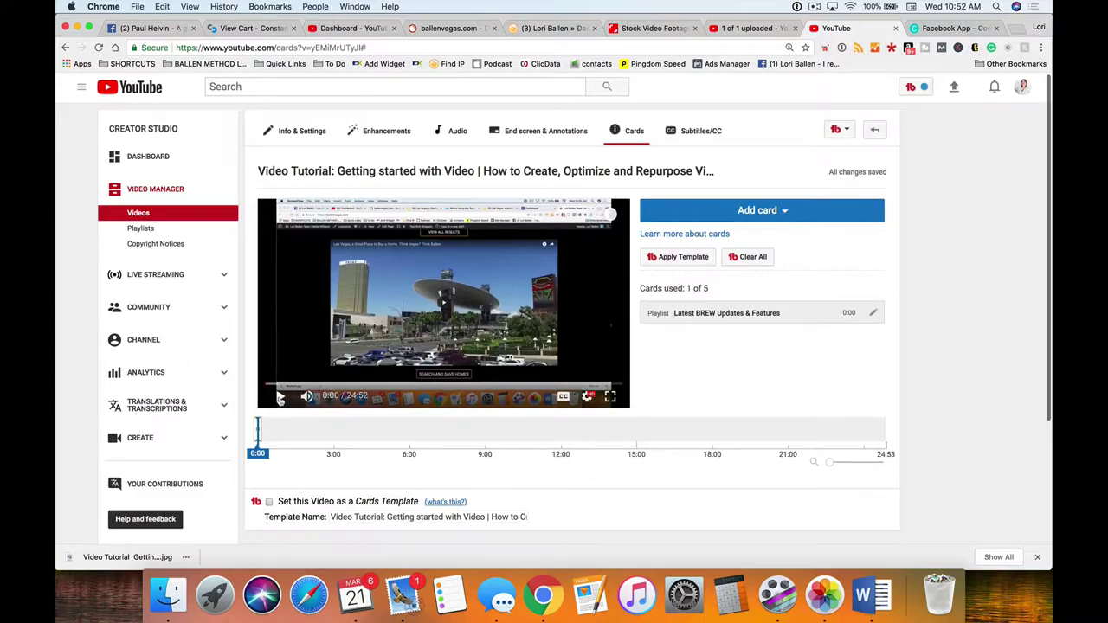
mouse_move(257, 426)
left_mouse_down()
mouse_move(276, 430)
mouse_move(264, 430)
left_mouse_up()
left_click(307, 433)
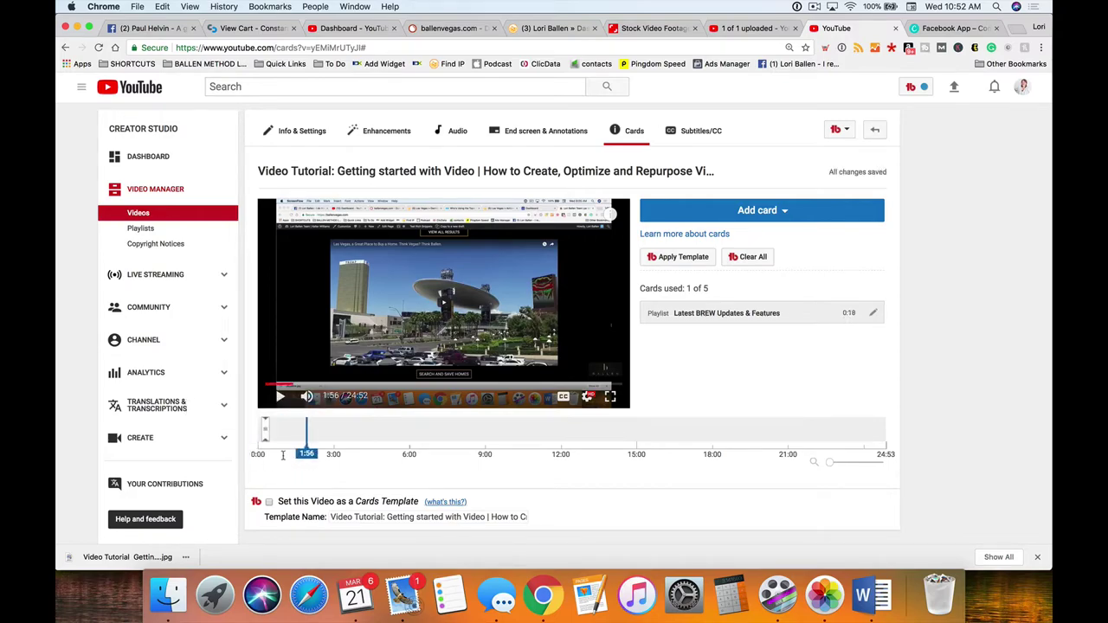
left_click(266, 384)
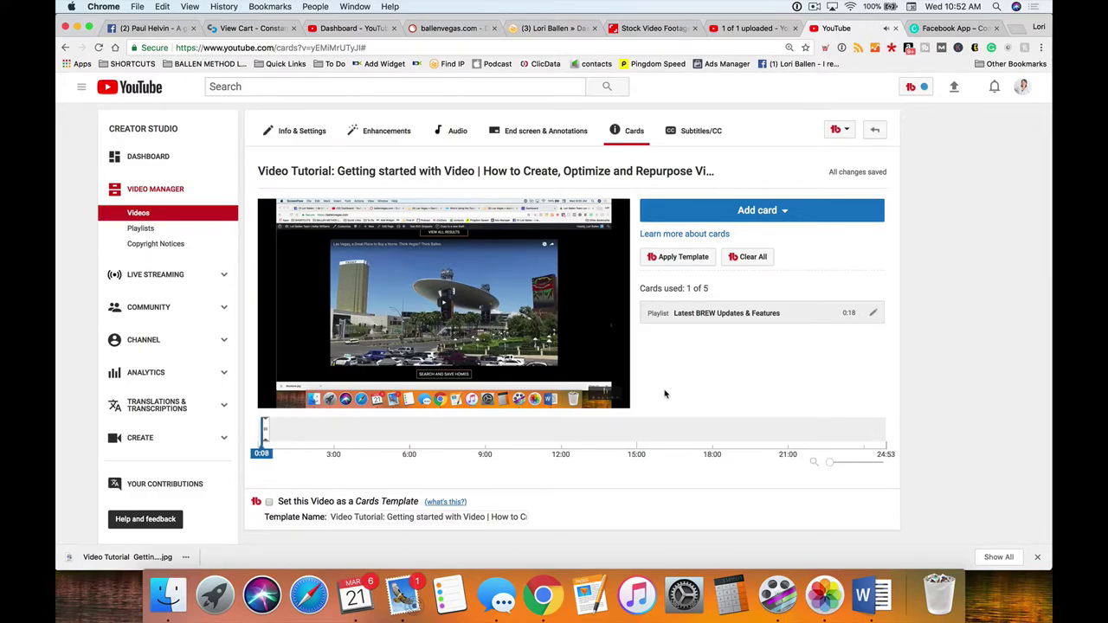
key("XF86AudioRaiseVolume")
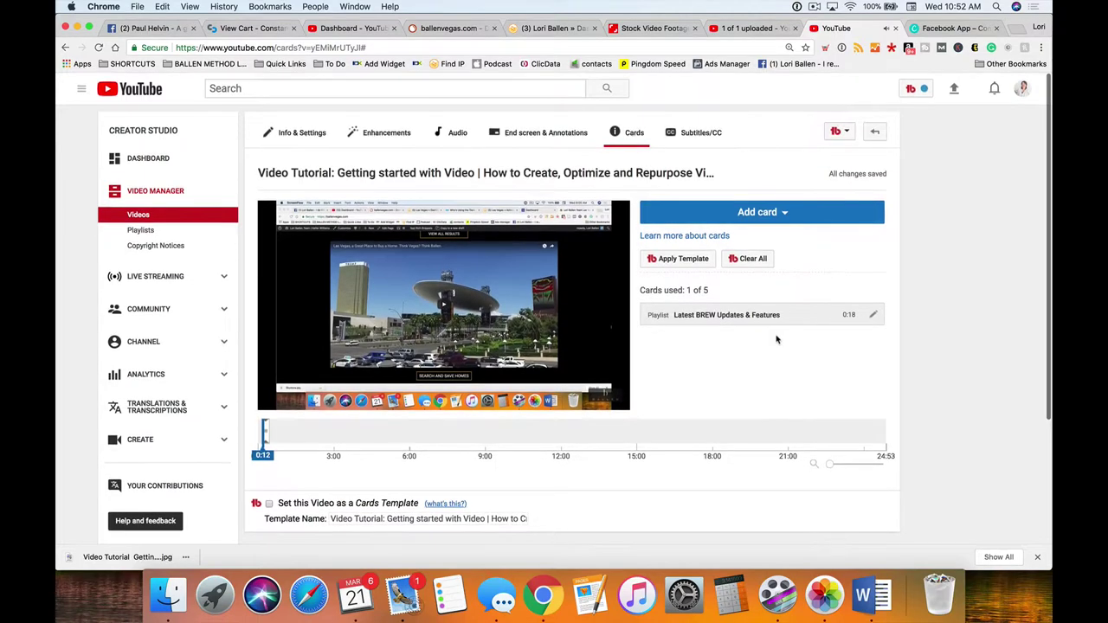
scroll(777, 340, "up", 1)
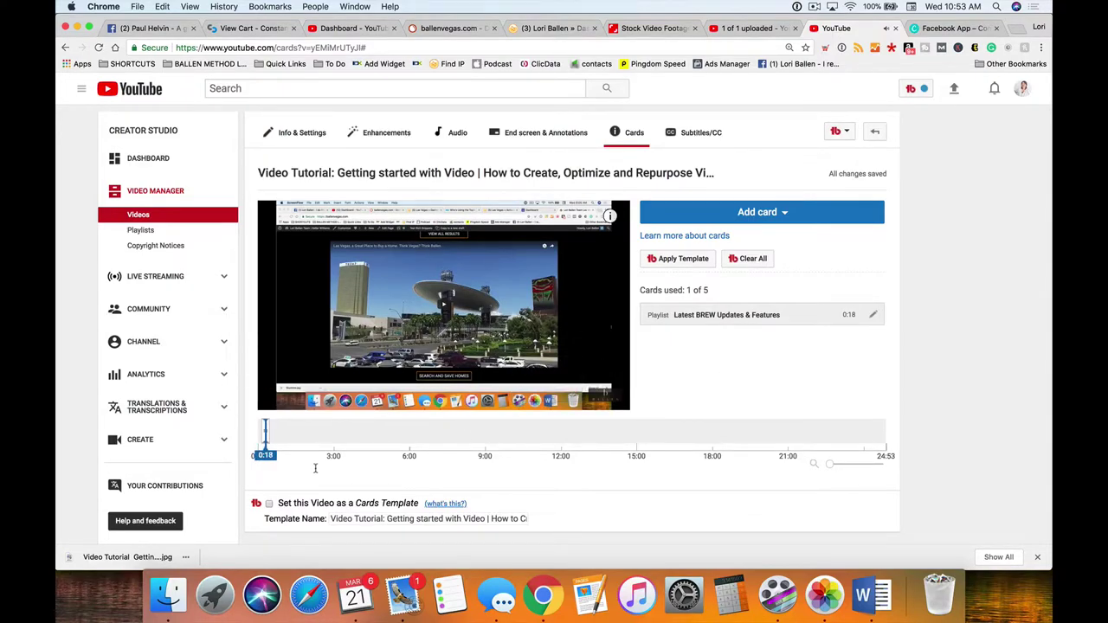
mouse_move(280, 401)
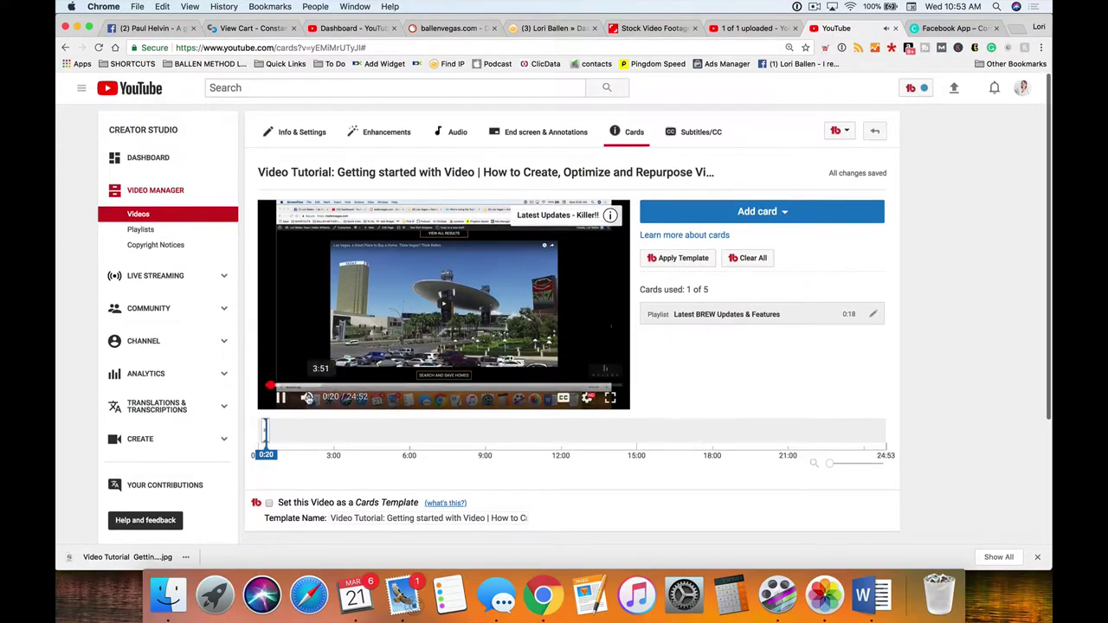
left_click(281, 398)
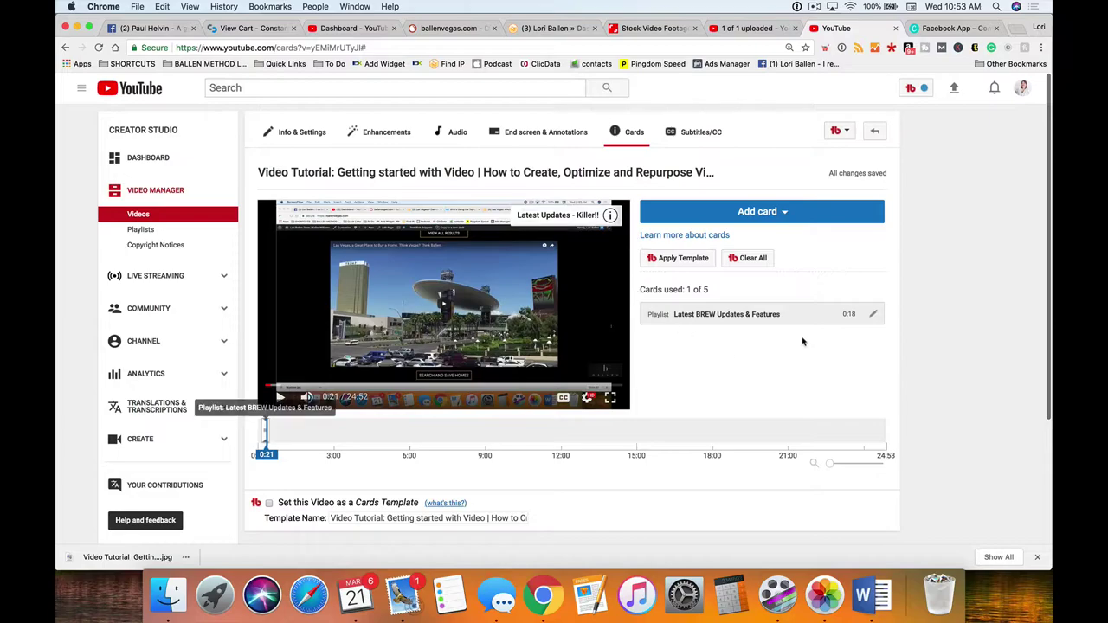
Step: Change the playlist card's teaser text to 'Must Watch - Updates!' and save it
left_click(872, 317)
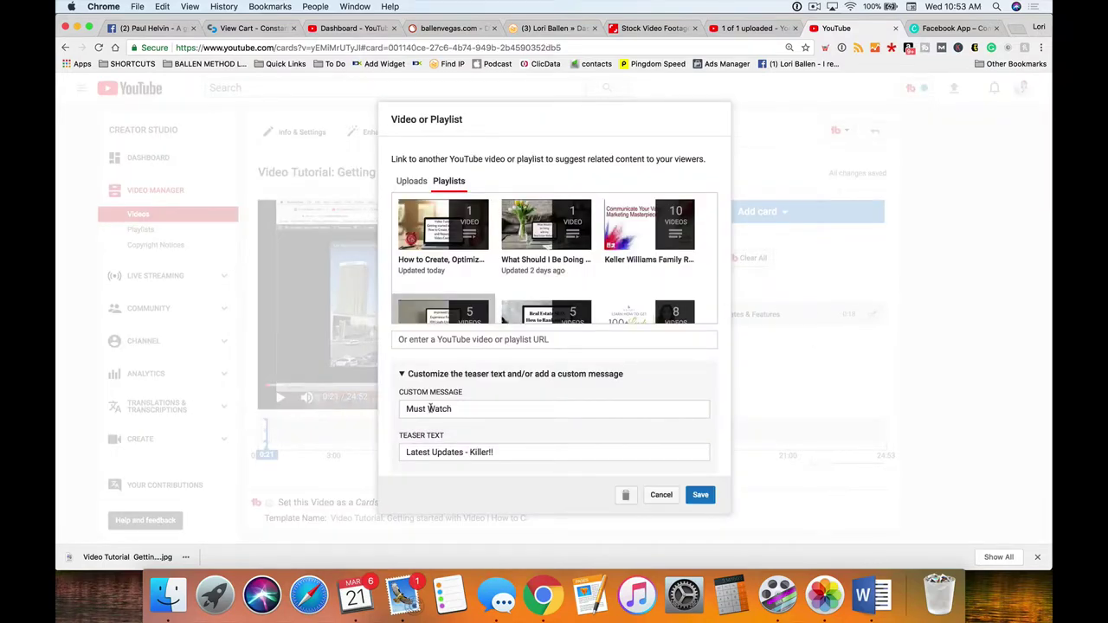
left_click_drag(500, 452, 375, 453)
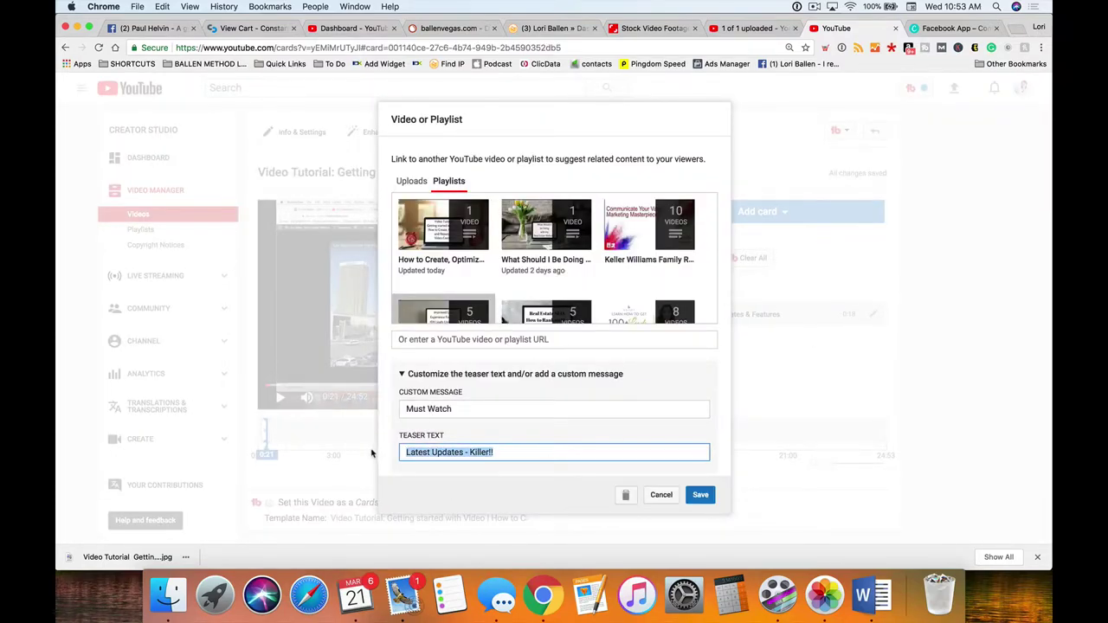
left_click_drag(528, 449, 368, 449)
type("Must Watch - Upda")
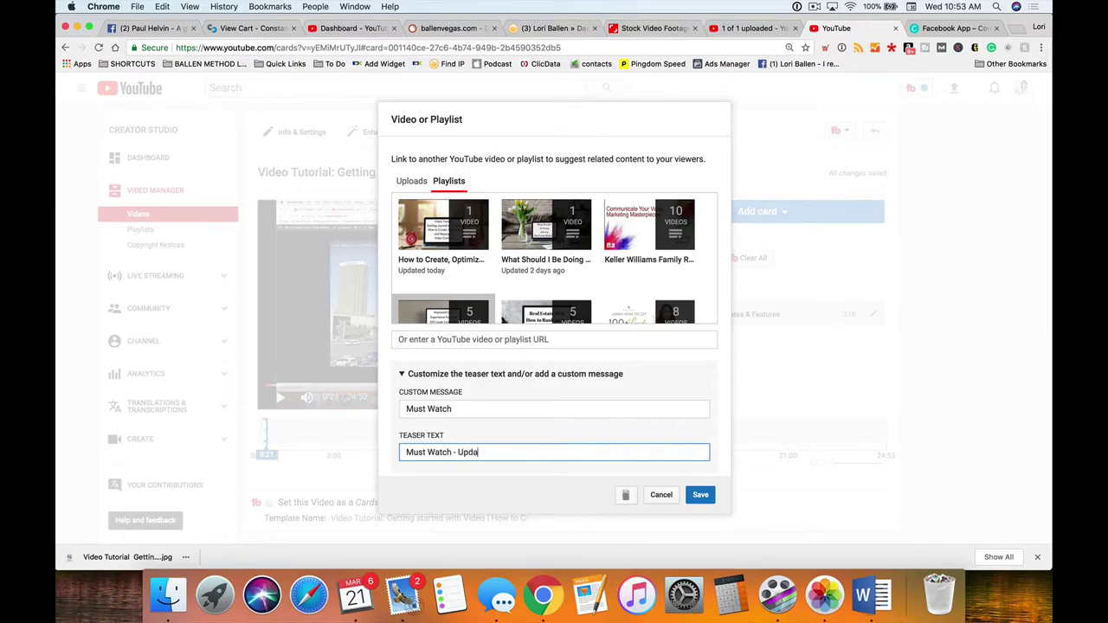
type("ord")
key("BackSpace")
key("BackSpace")
key("BackSpace")
left_click(701, 495)
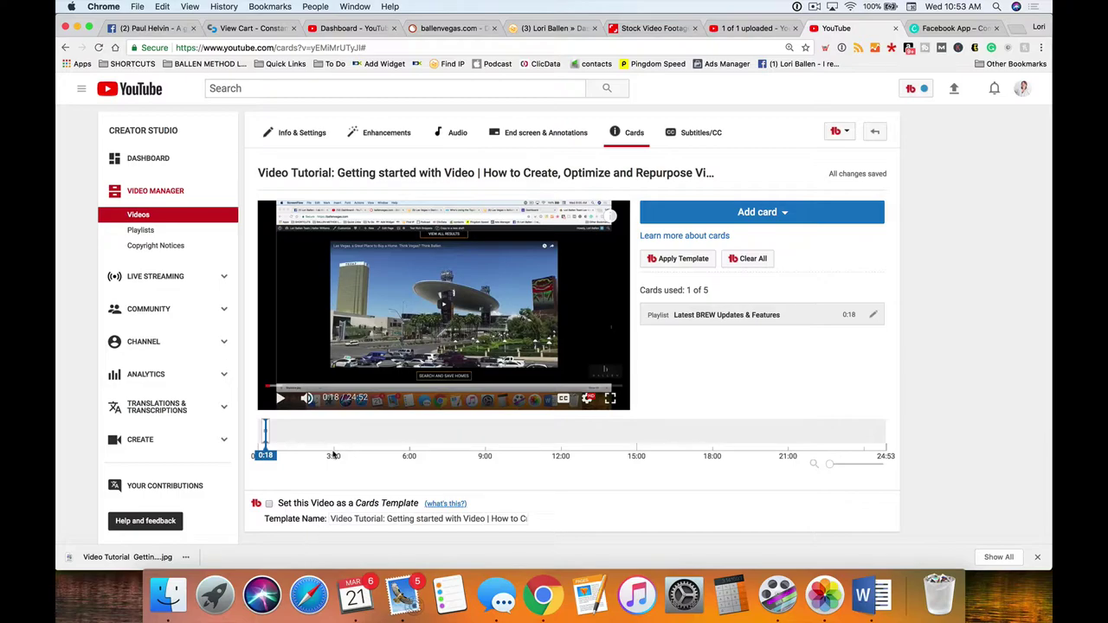
Step: Add a video card at 3:01 linking the credit card tutorial video
left_click(334, 454)
left_click(760, 212)
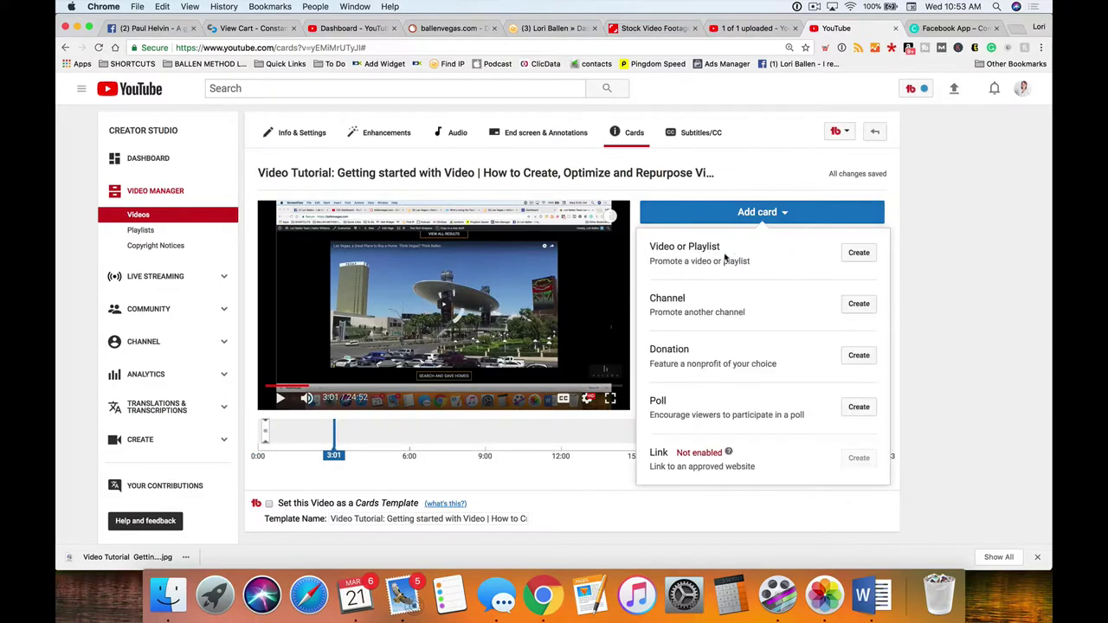
left_click(858, 253)
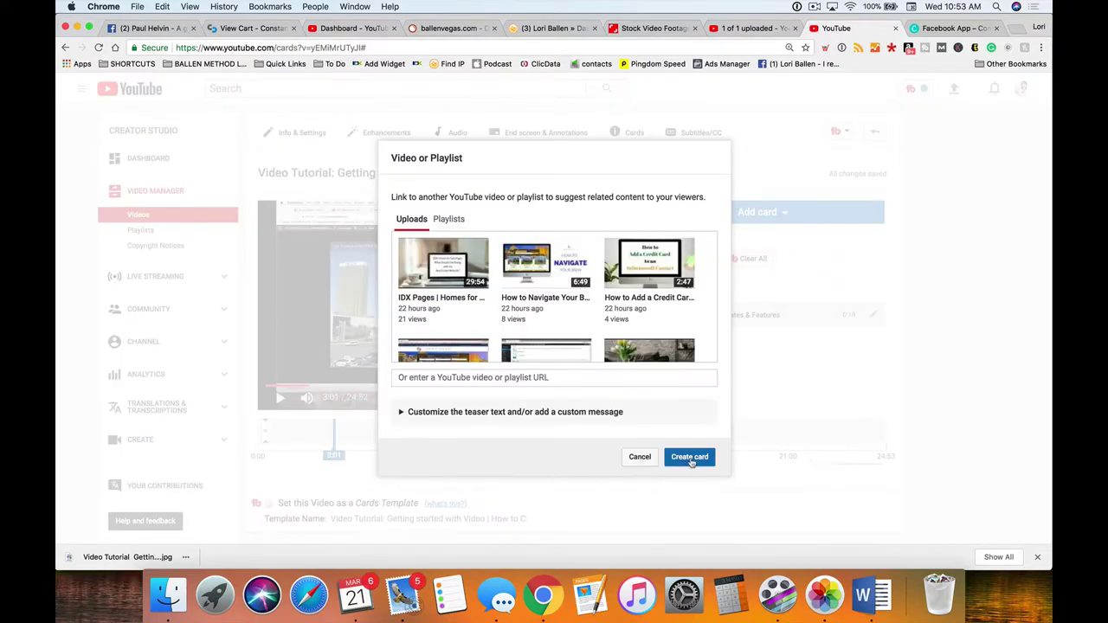
left_click(649, 264)
left_click(688, 457)
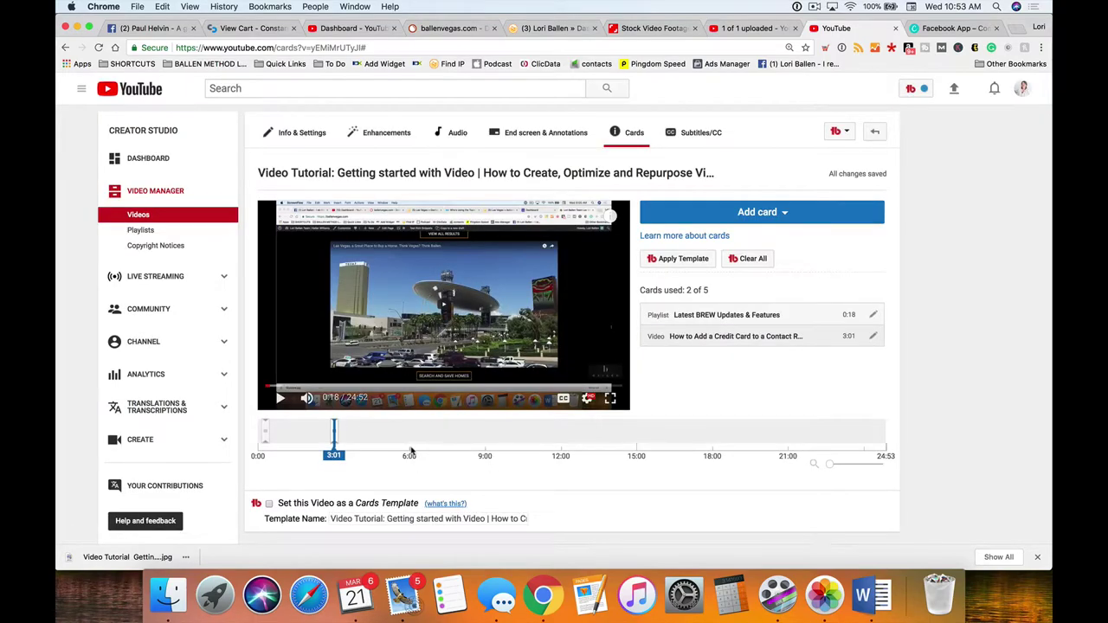
Step: Add a video card at 6:03 linking the $2,000,000 real estate sales video
left_click(410, 448)
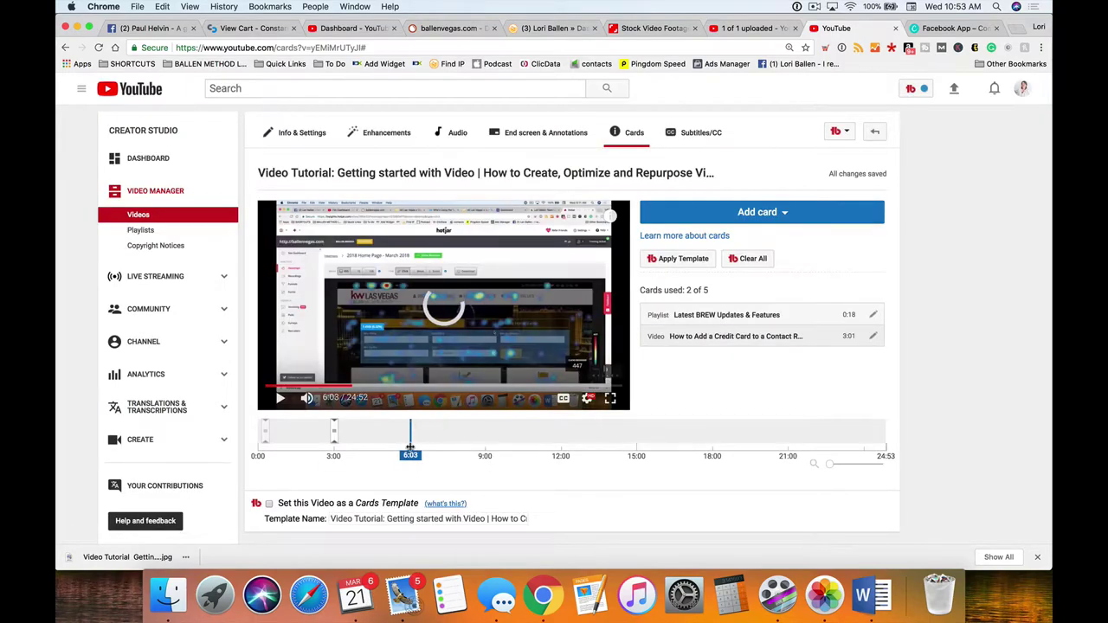
left_click(766, 214)
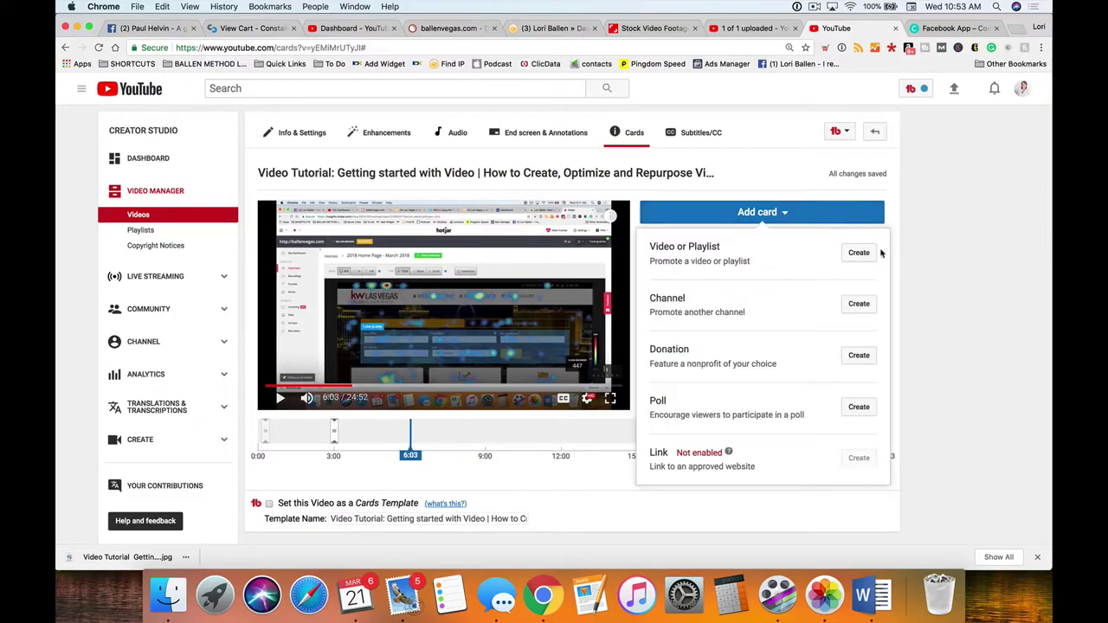
left_click(876, 253)
scroll(655, 329, "down", 1)
scroll(655, 329, "down", 1)
left_click(651, 277)
left_click(691, 457)
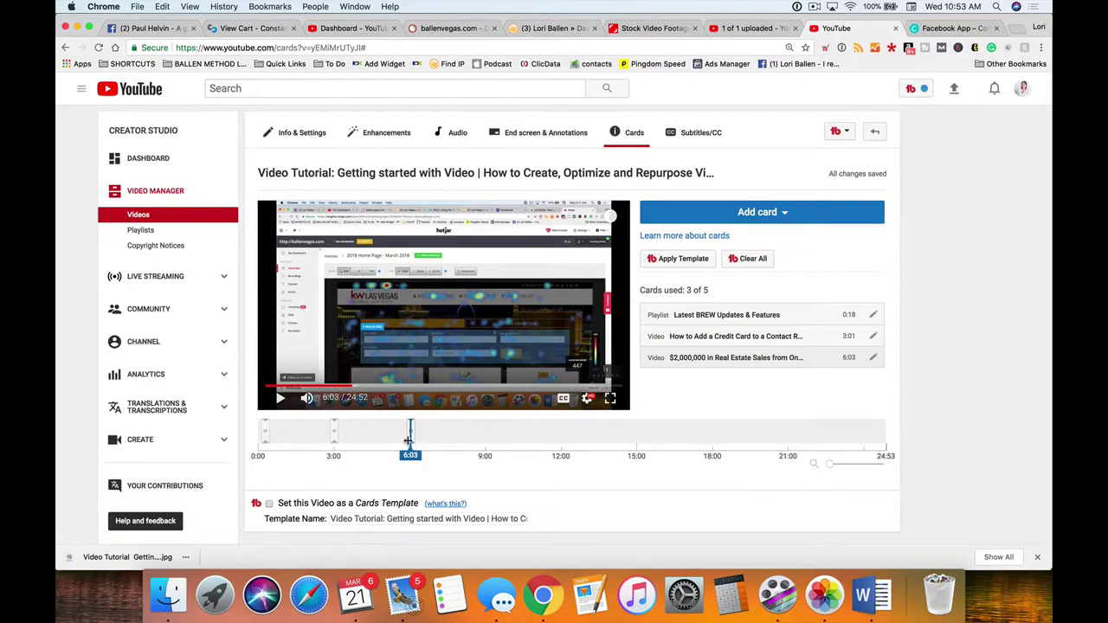
mouse_move(408, 440)
left_mouse_down()
mouse_move(440, 440)
mouse_move(409, 440)
left_mouse_up()
Step: Add a video card at 9:00 linking the BREW order-change video
left_click(487, 456)
left_click(789, 213)
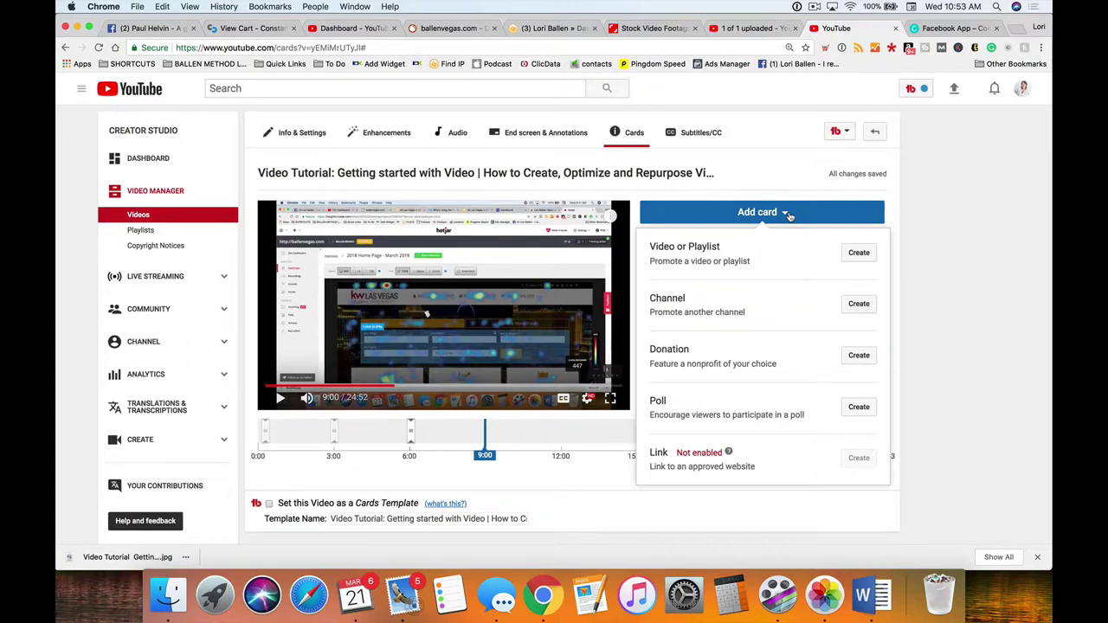
left_click(856, 252)
scroll(563, 329, "down", 3)
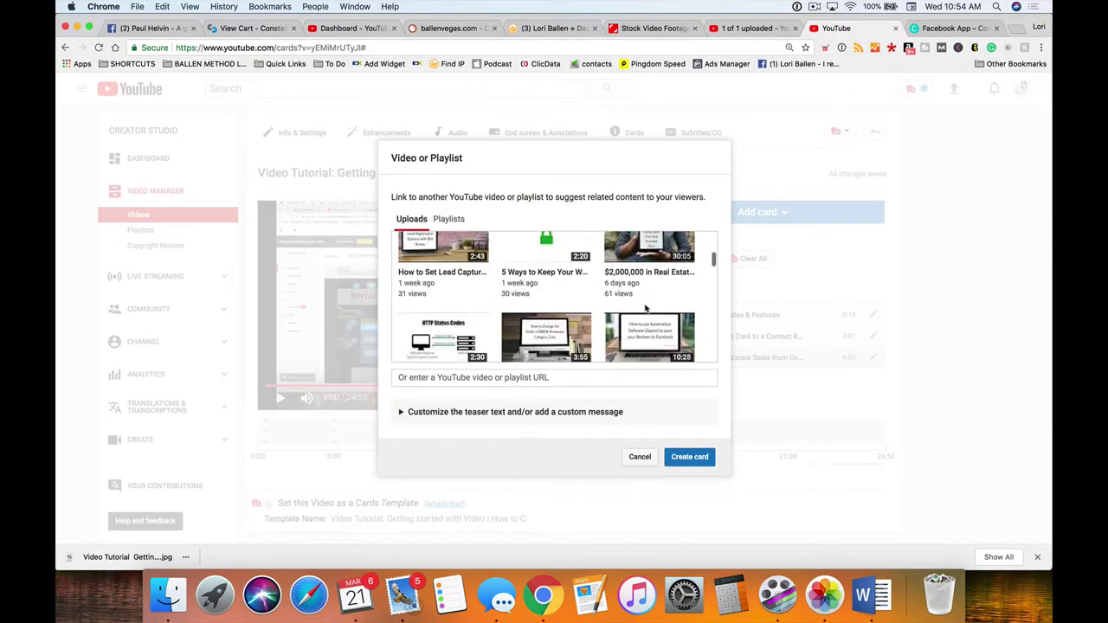
left_click(563, 331)
scroll(562, 329, "down", 2)
left_click(690, 457)
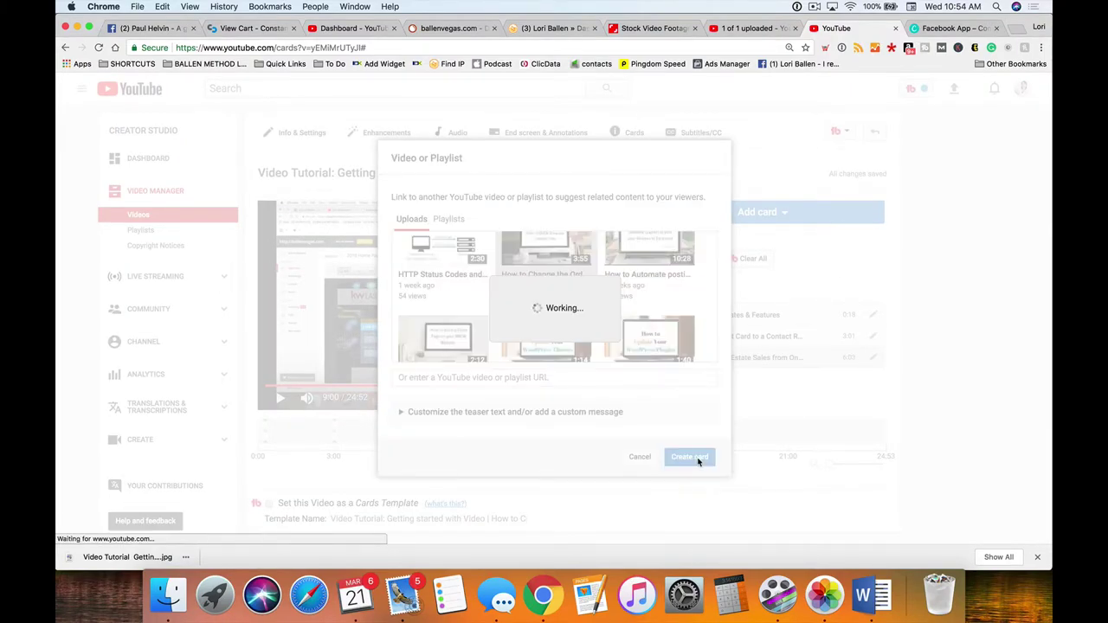
Step: Add a fifth card at 12:03 linking the Clicky Analytics setup video
scroll(843, 371, "down", 1)
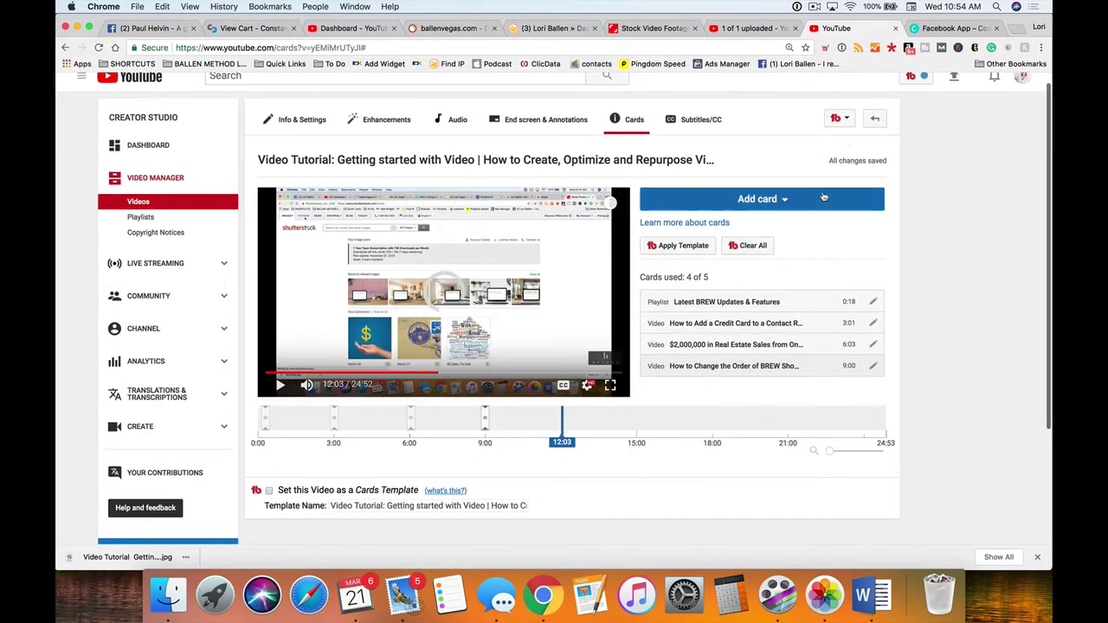
left_click(766, 199)
left_click(857, 239)
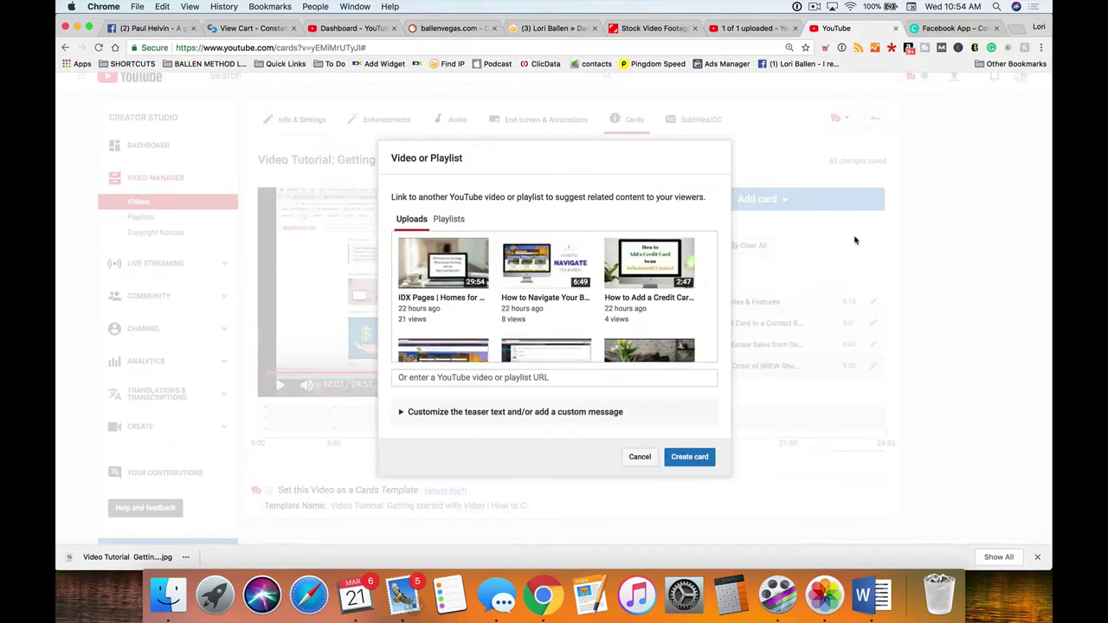
scroll(591, 334, "down", 5)
scroll(591, 336, "down", 2)
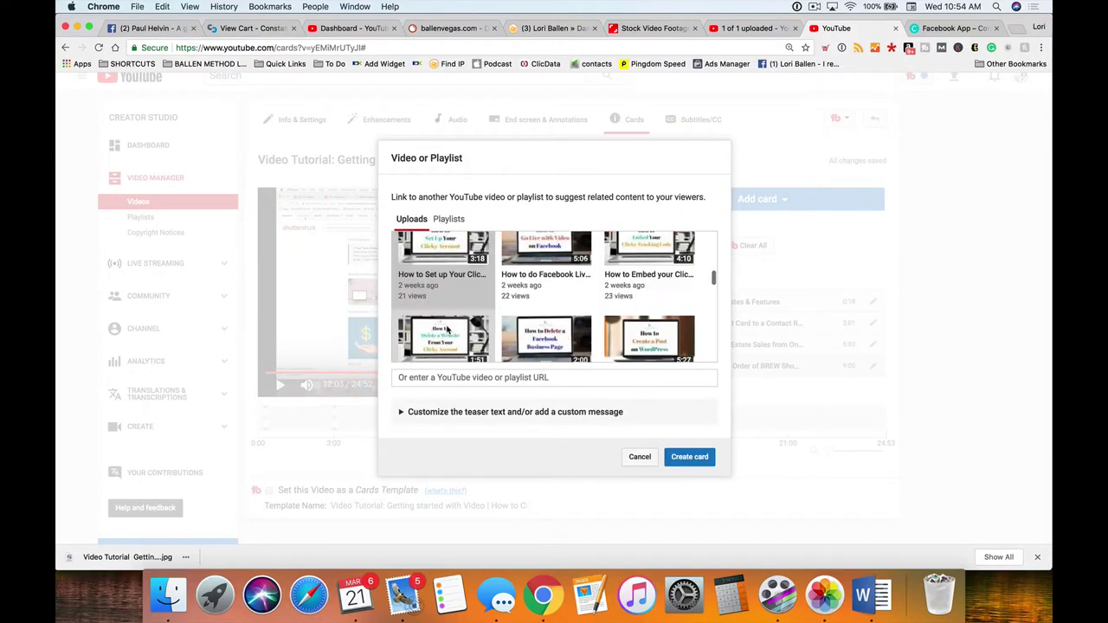
left_click(702, 461)
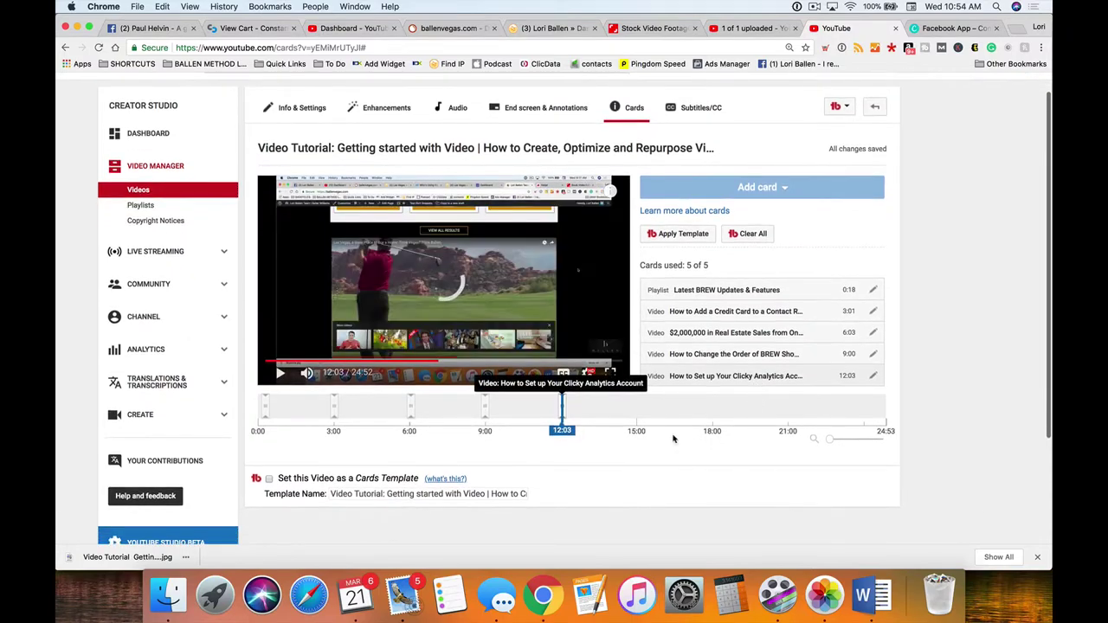
left_click(640, 430)
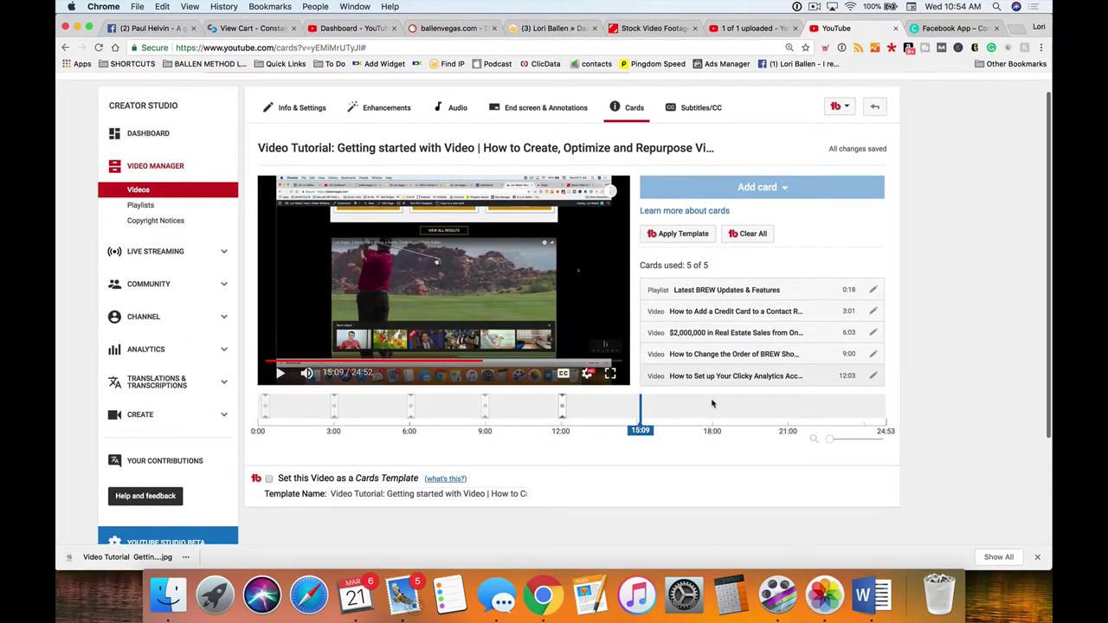
scroll(608, 436, "up", 1)
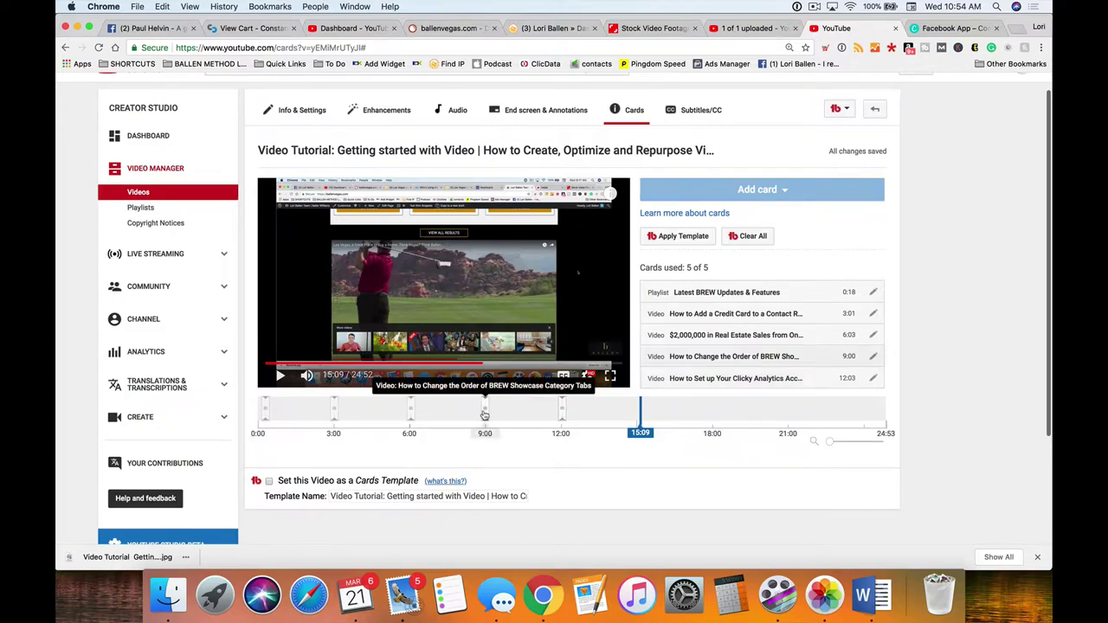
Step: Drag the card markers to 7:48, 10:34 and 14:29 on the Cards timeline
left_click(485, 412)
left_click_drag(523, 417, 524, 416)
left_click_drag(410, 416, 454, 416)
left_click_drag(562, 414, 622, 415)
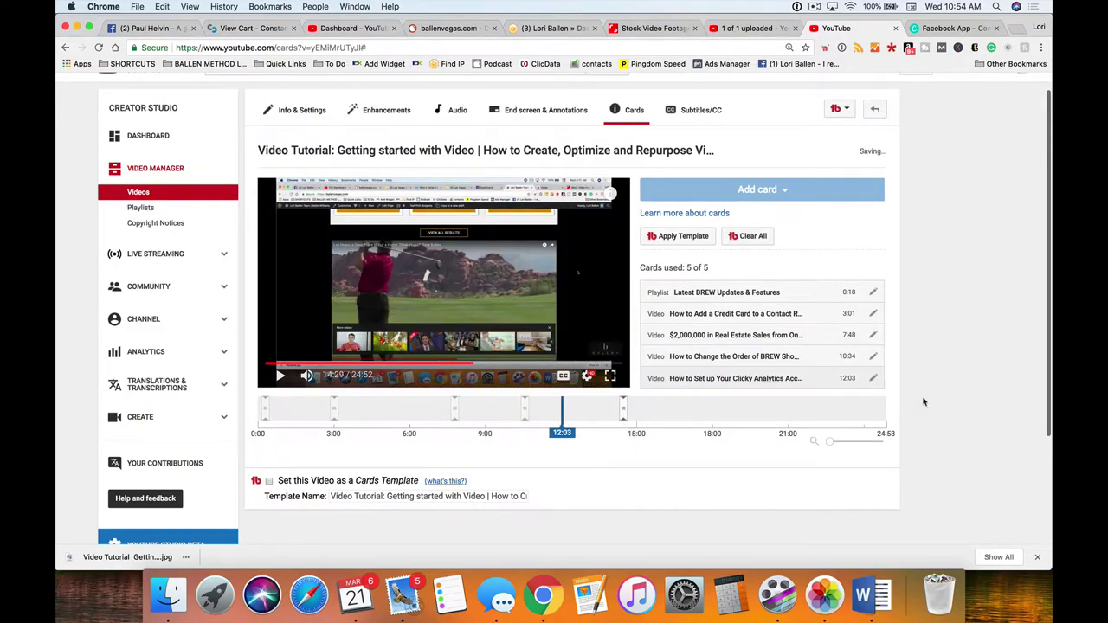
scroll(923, 401, "up", 1)
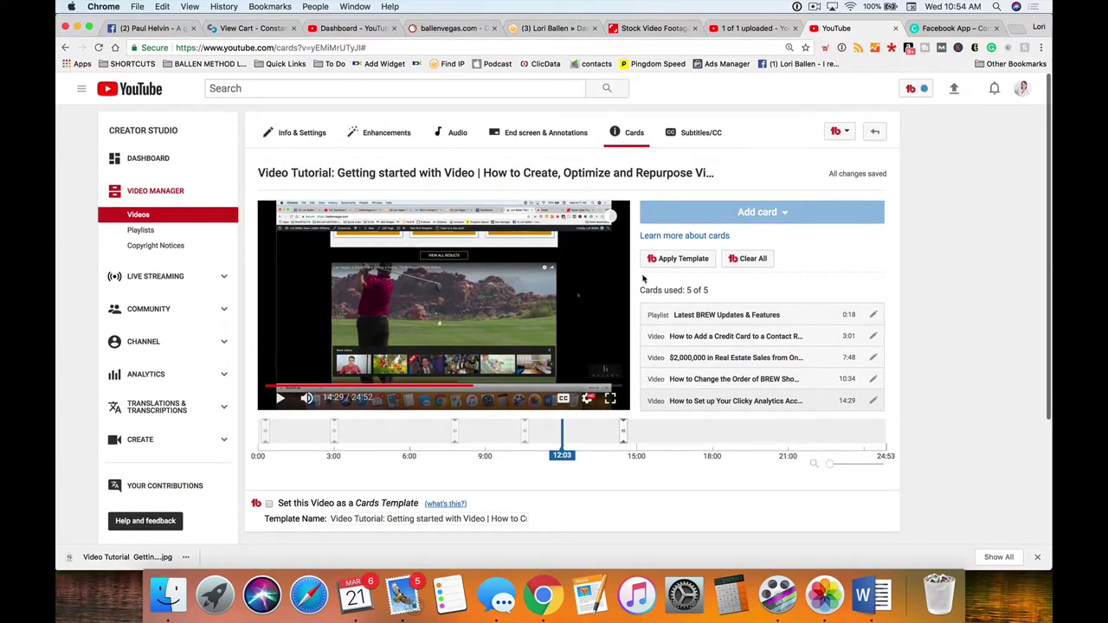
scroll(554, 374, "down", 1)
scroll(563, 488, "down", 5)
scroll(640, 358, "up", 4)
scroll(641, 357, "up", 1)
Step: Open the TubeBuddy card template window and browse templates, landing on 10 Minute with Playlists
left_click(694, 265)
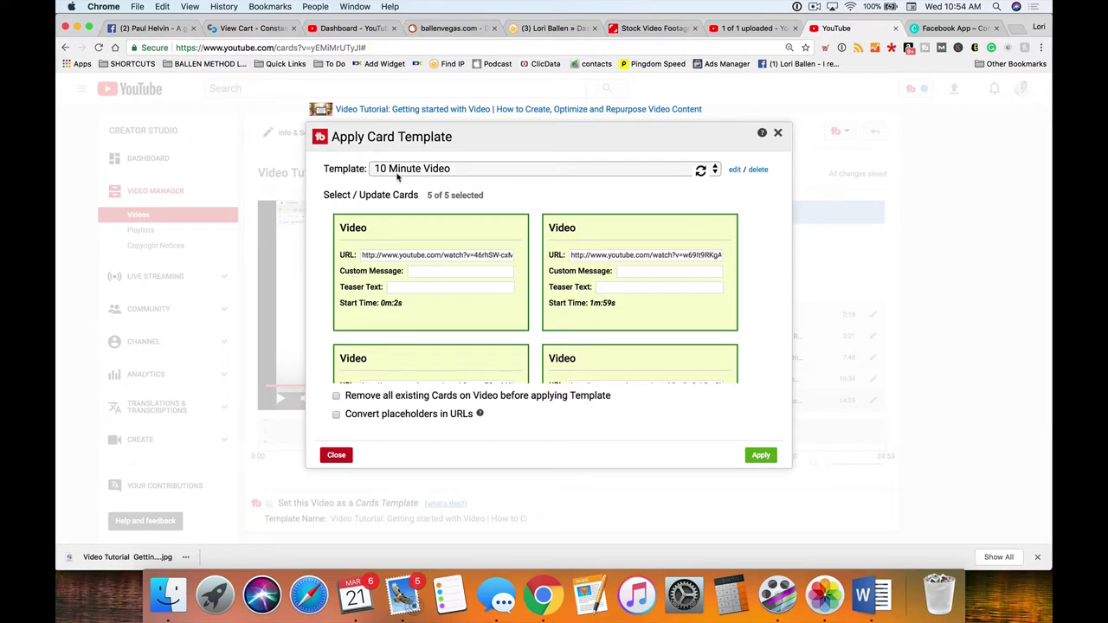
left_click(463, 168)
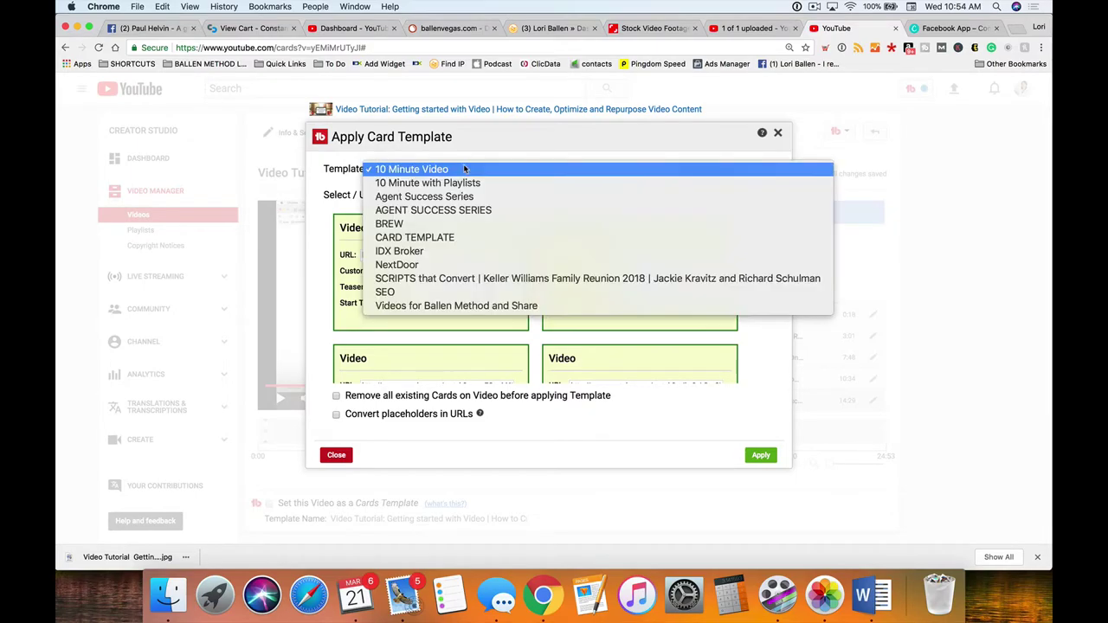
left_click(468, 211)
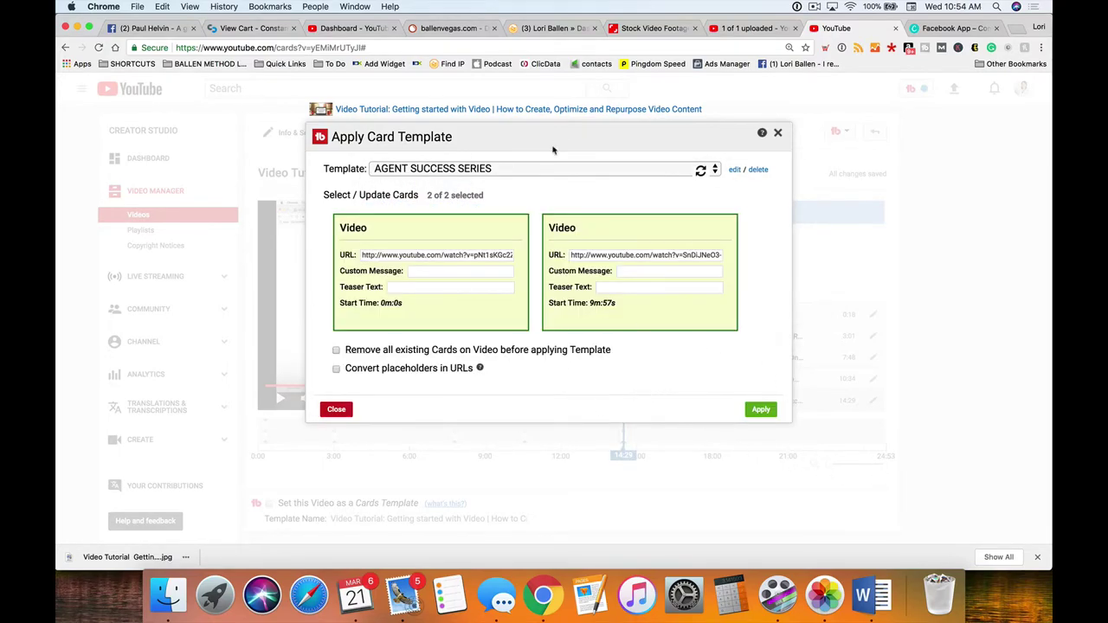
left_click(550, 173)
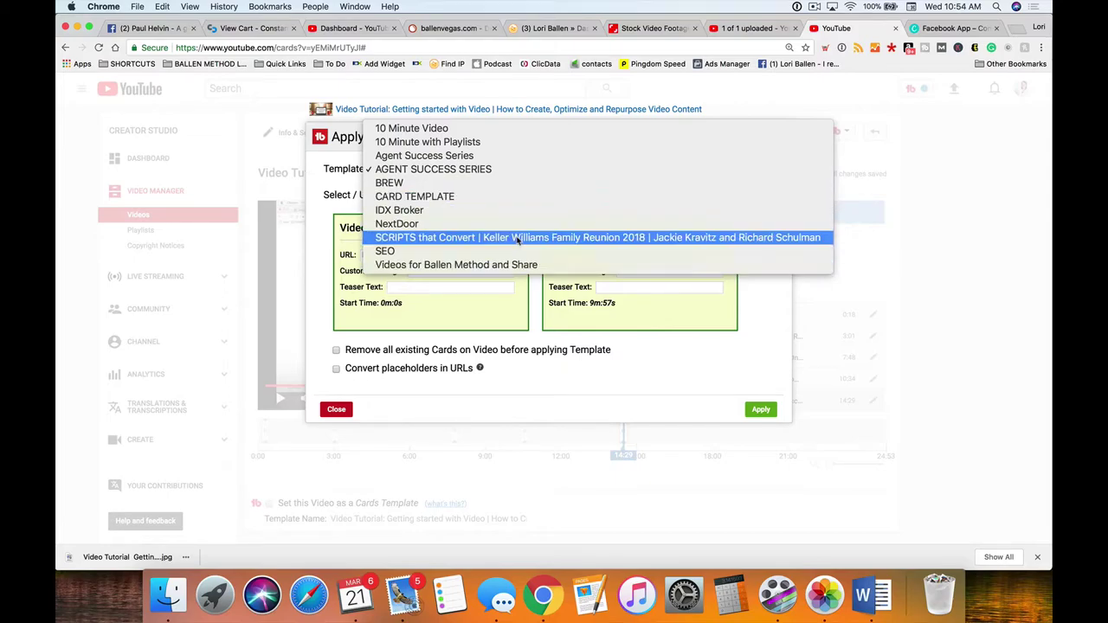
left_click(478, 141)
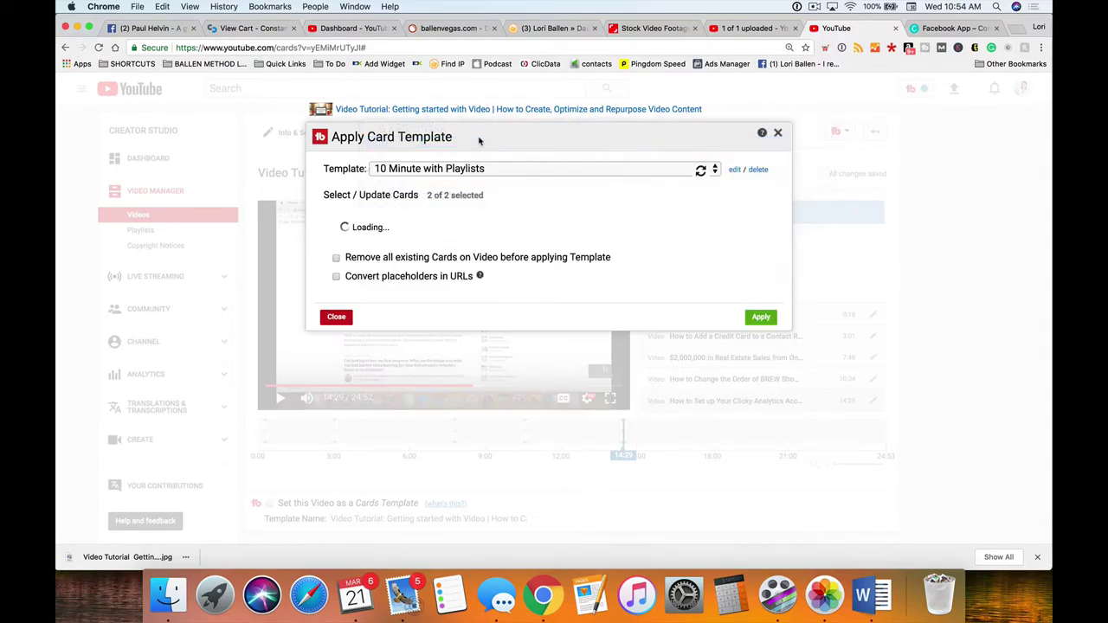
Step: Apply the template, retry with existing cards removed, and dismiss both error messages
left_click(760, 317)
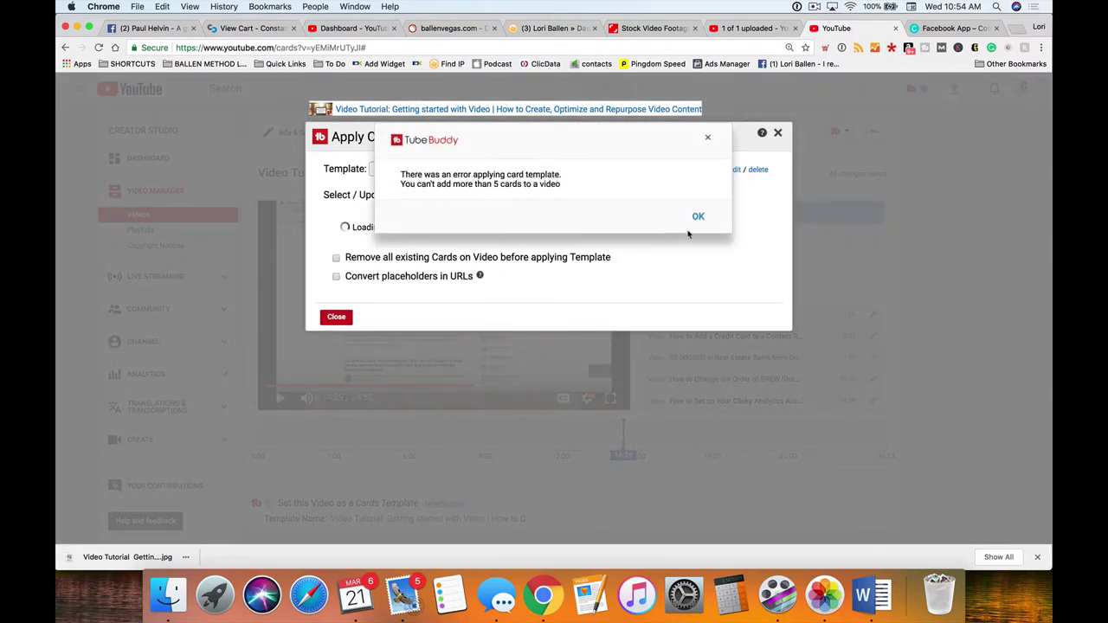
left_click(698, 217)
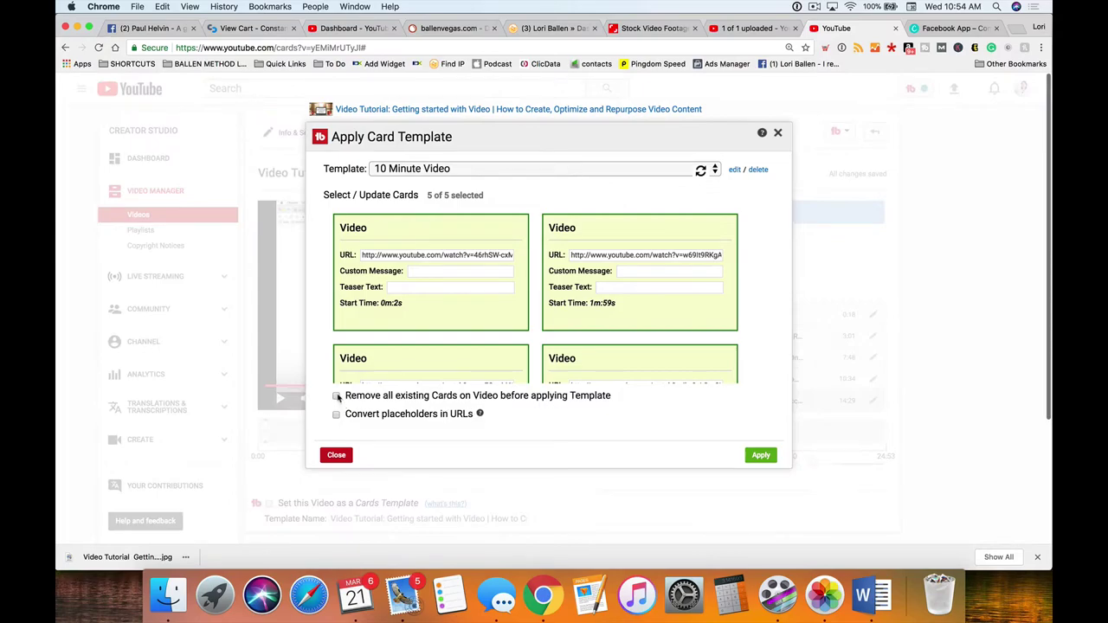
left_click(760, 457)
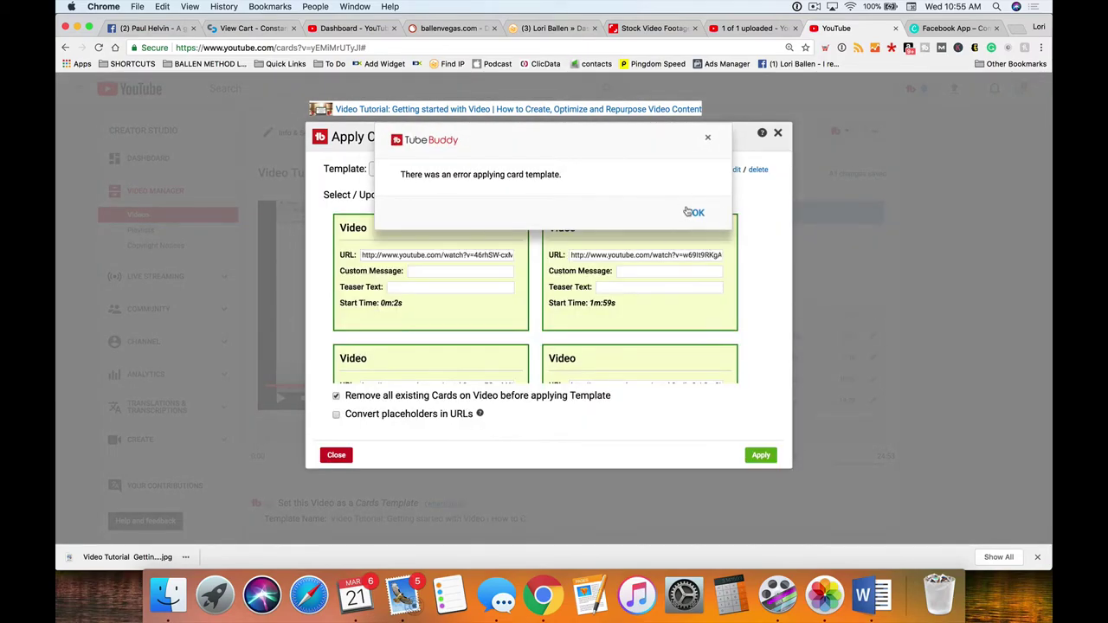
left_click(698, 215)
Step: Close the card template window and delete the Latest BREW playlist card
left_click(777, 134)
scroll(779, 334, "down", 1)
scroll(778, 334, "up", 1)
left_click(873, 307)
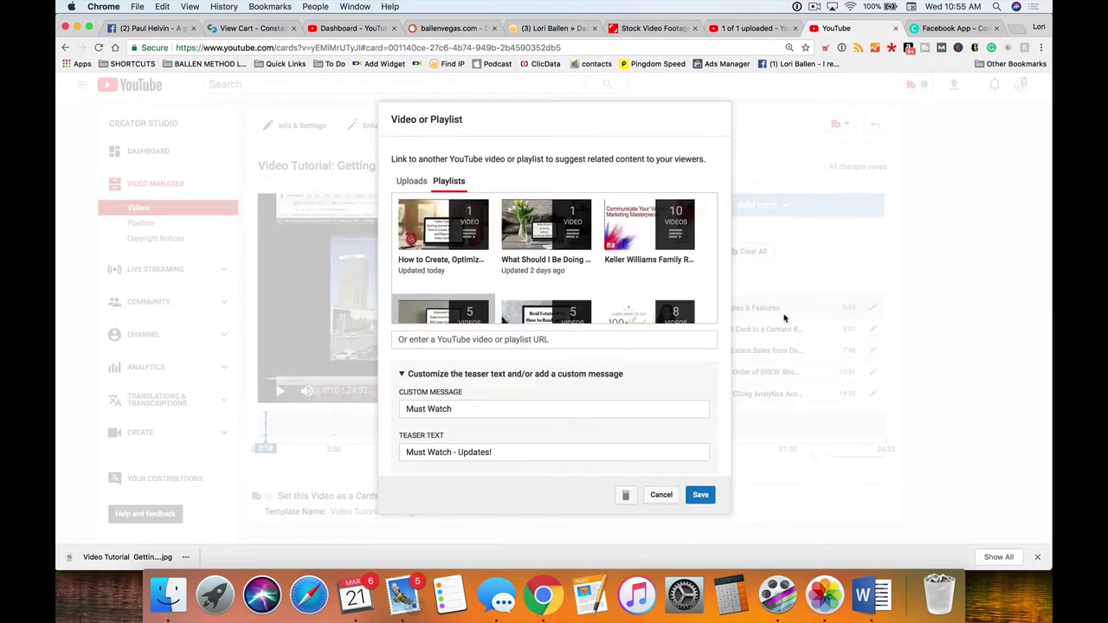
left_click(626, 497)
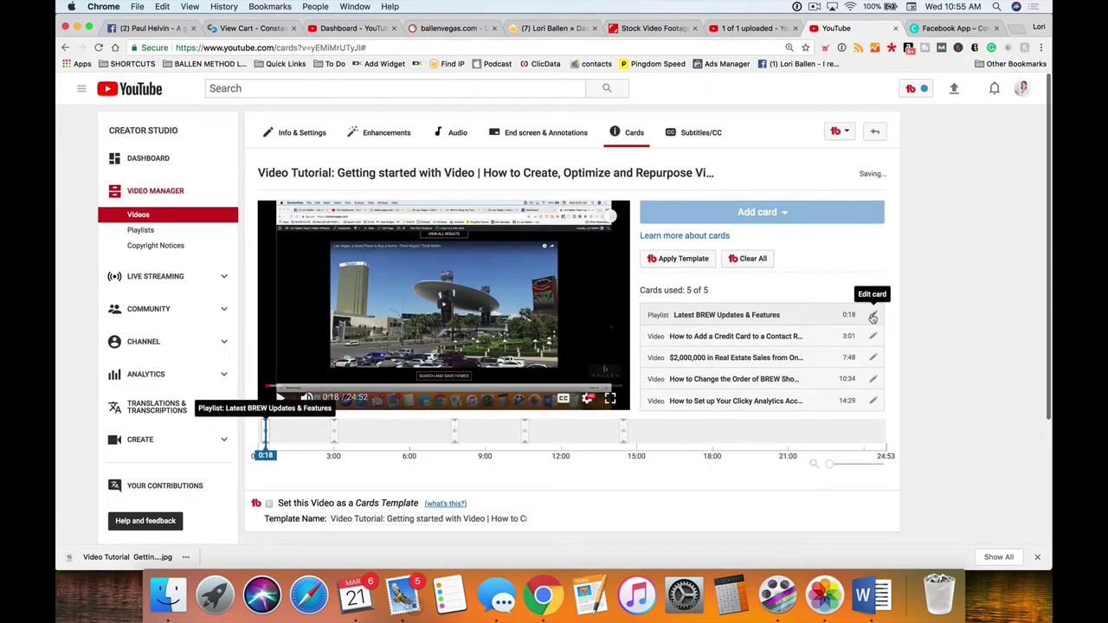
Step: Delete three more of the video's existing cards
left_click(872, 315)
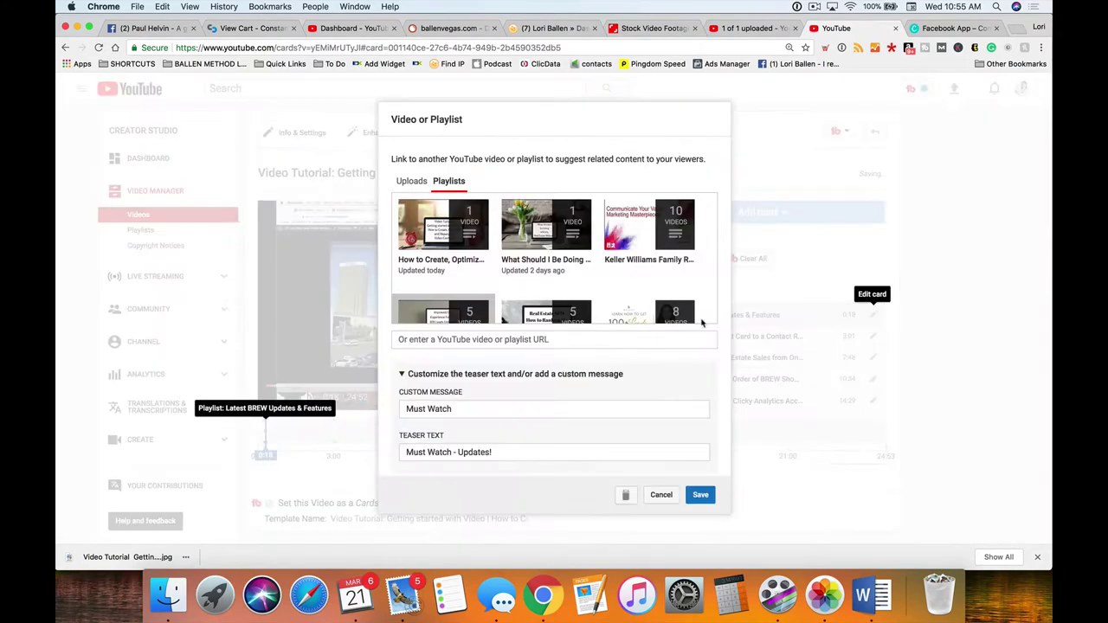
left_click(625, 495)
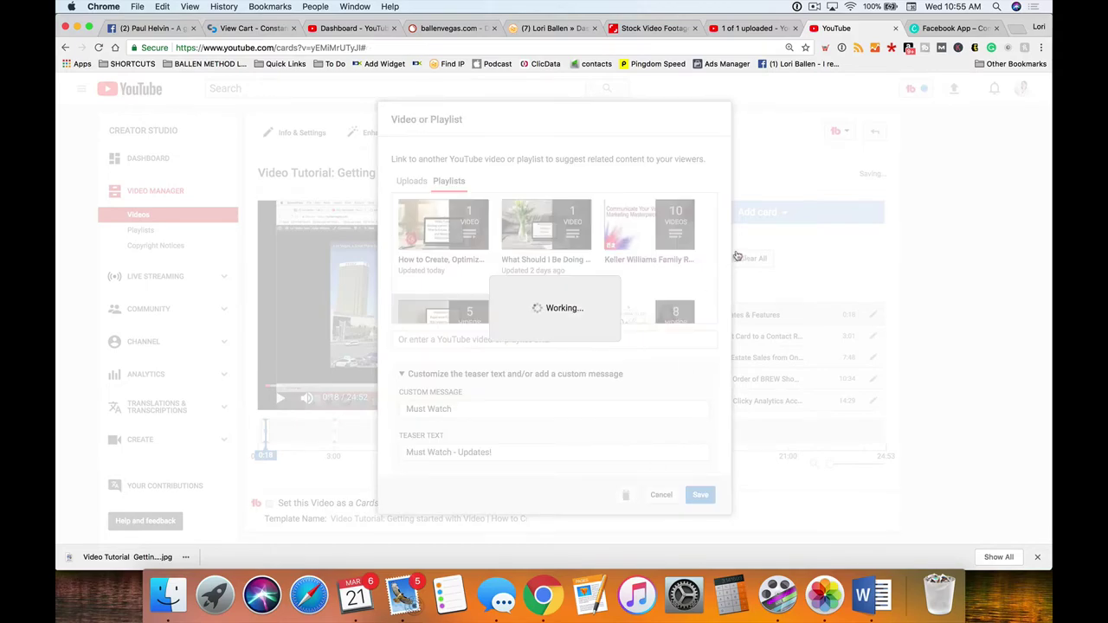
left_click(874, 315)
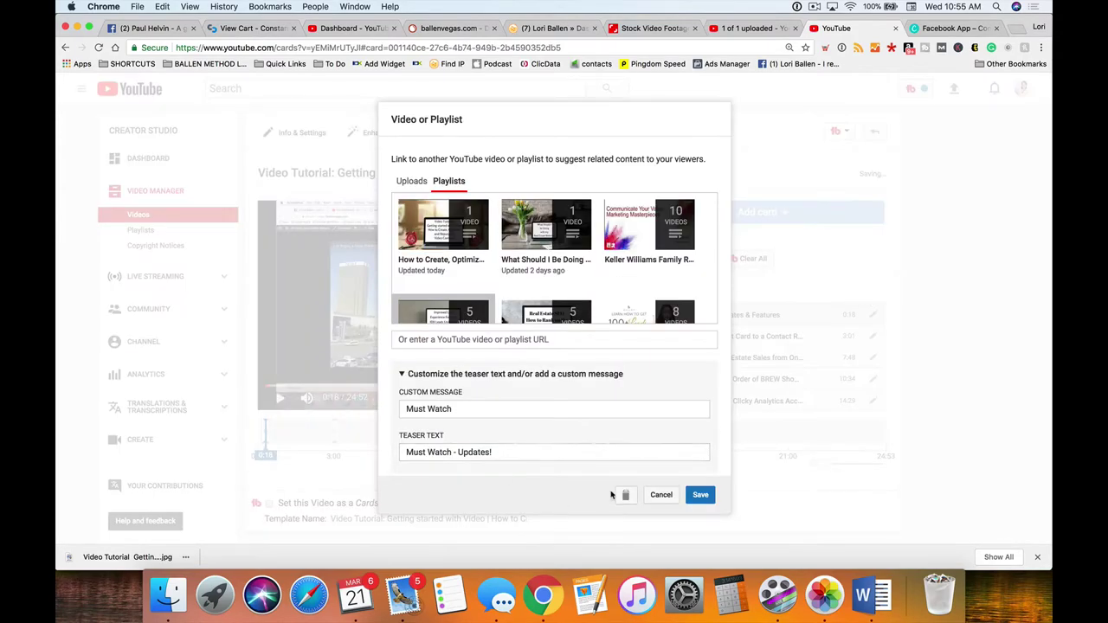
left_click(623, 495)
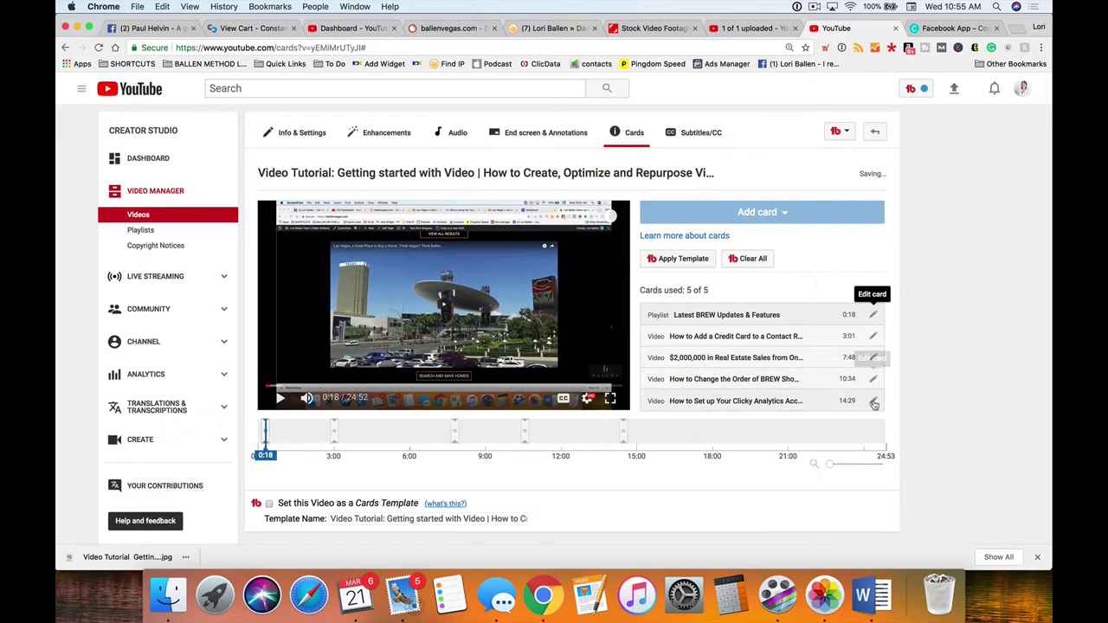
left_click(872, 401)
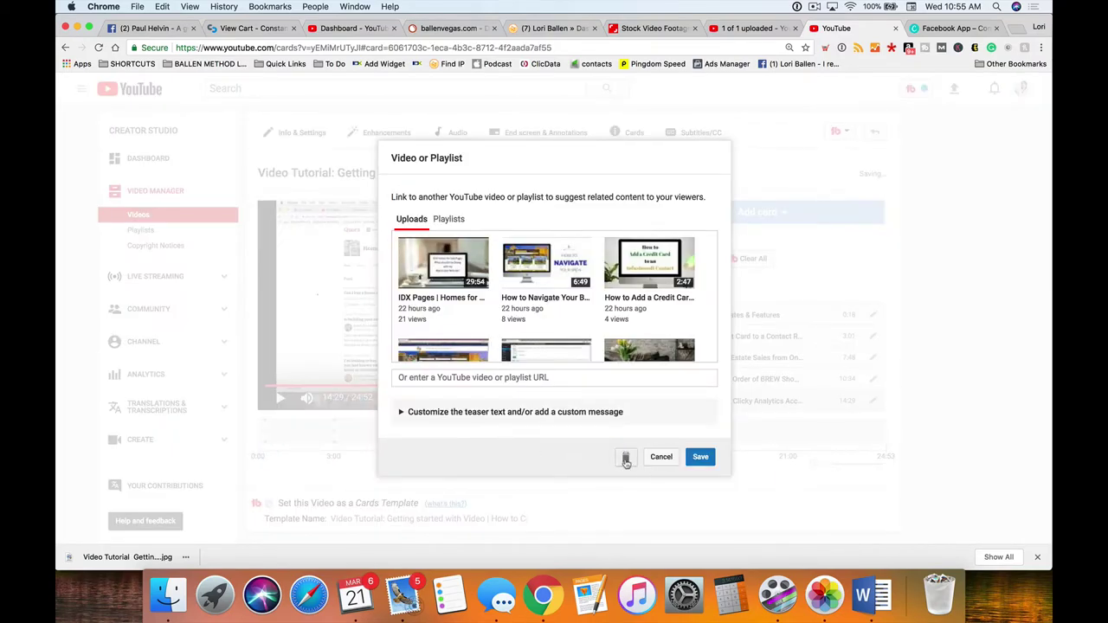
left_click(625, 457)
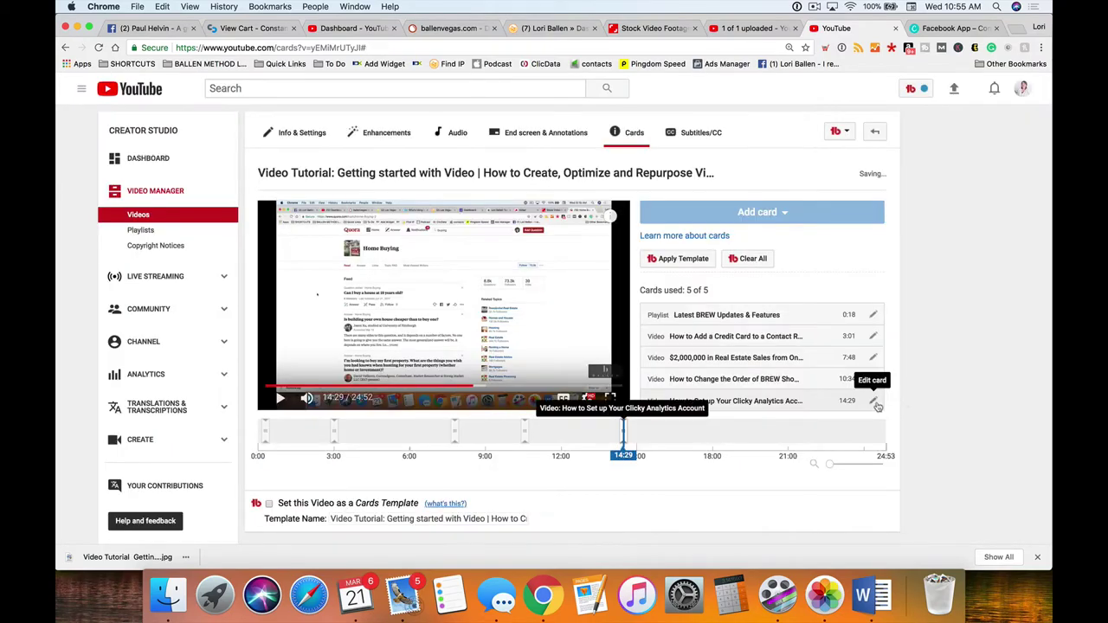
Step: Leave the fourth card unchanged and delete the third card
left_click(872, 379)
left_click(662, 459)
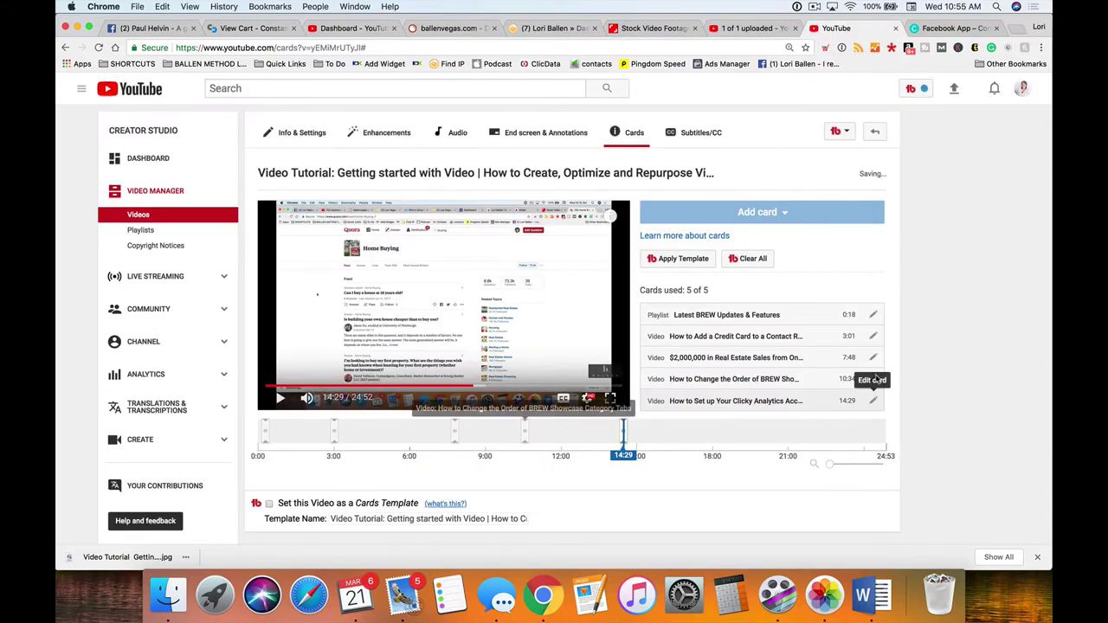
left_click(872, 357)
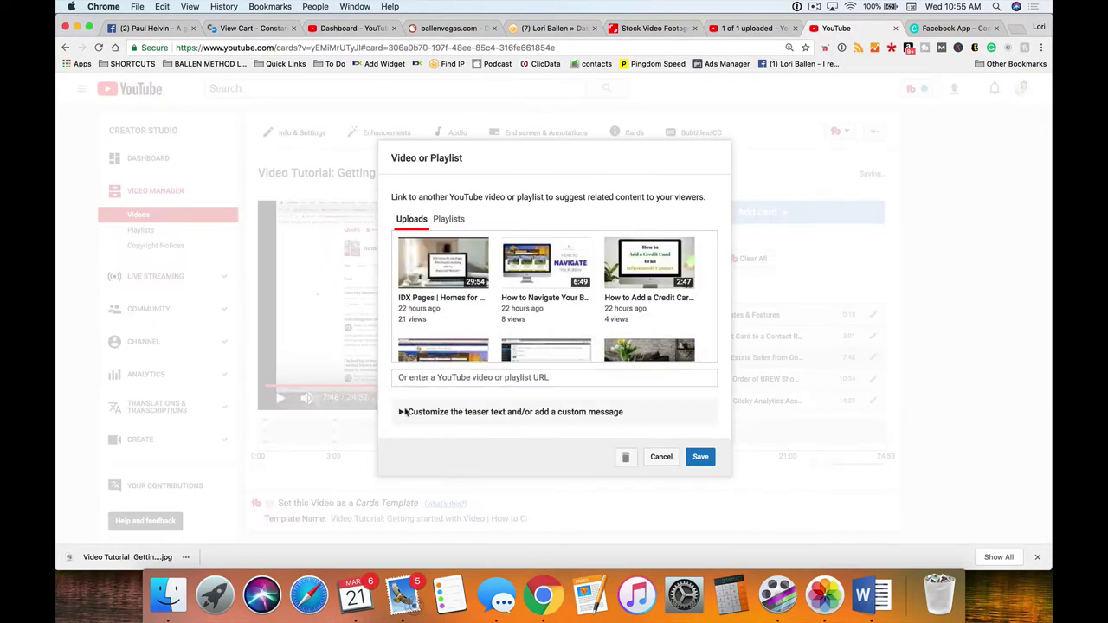
left_click(625, 456)
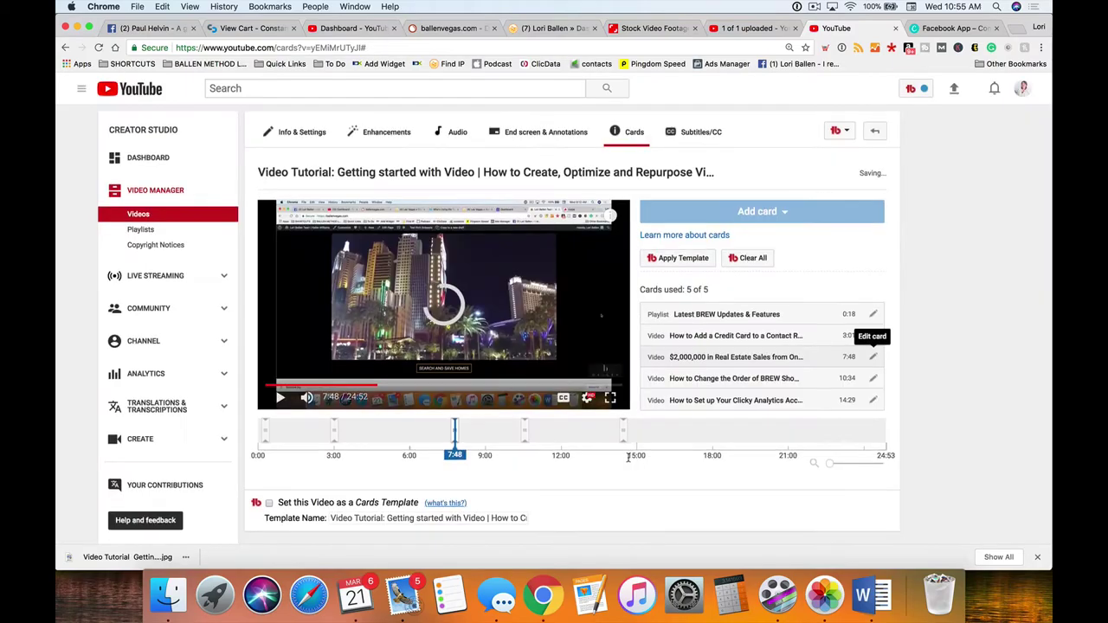
Step: Clear all existing cards from the video with TubeBuddy and reload
left_click(752, 260)
left_click(635, 213)
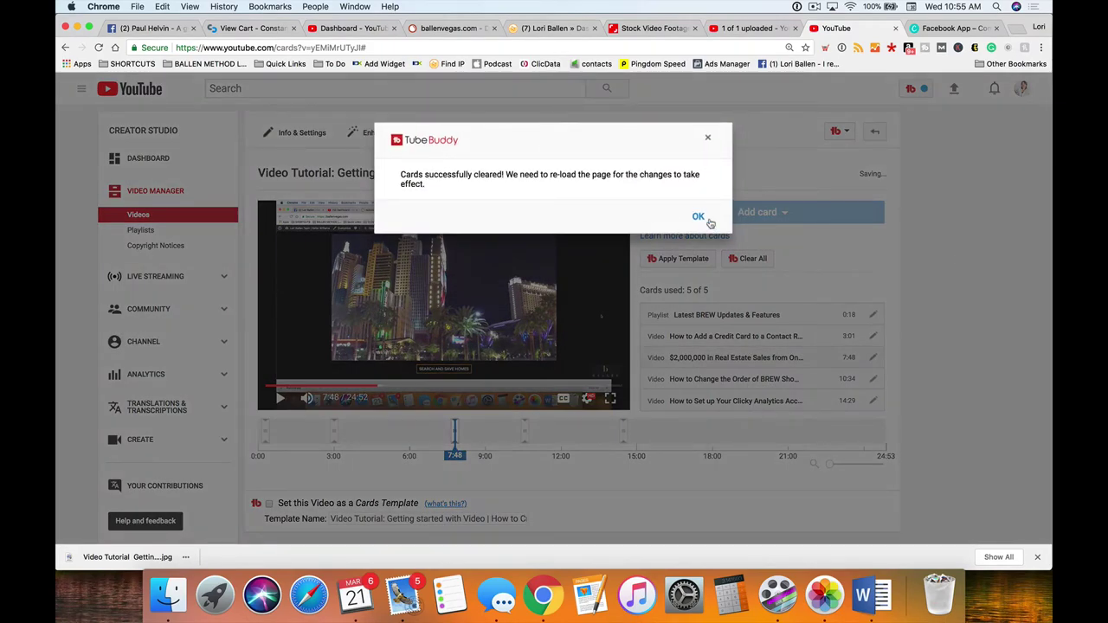
left_click(698, 217)
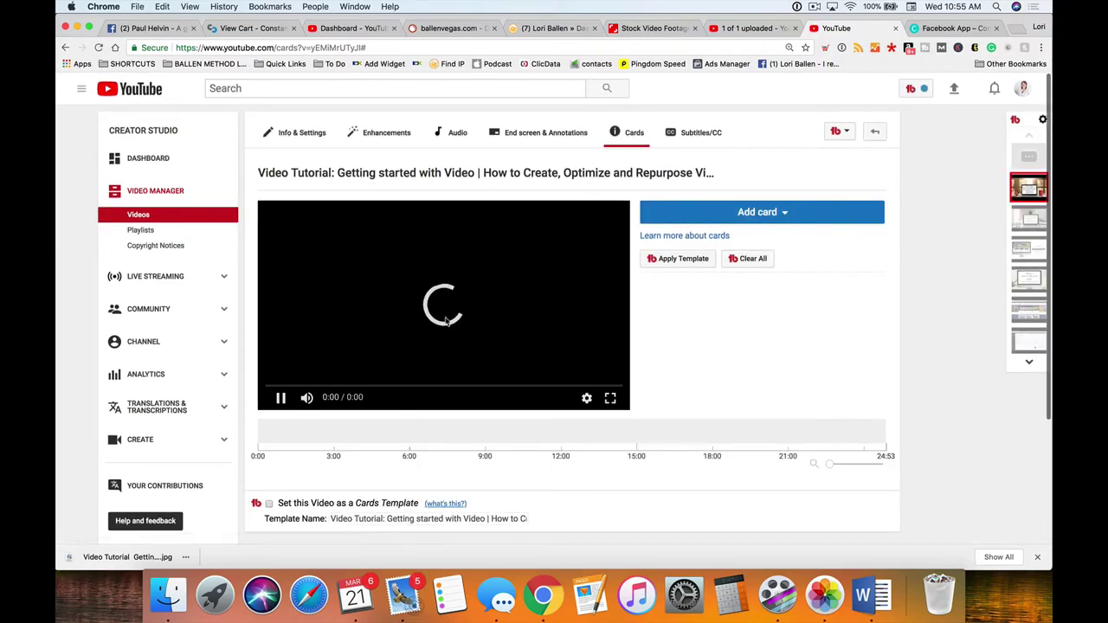
Step: Apply the 10 Minute Video card template and reload to show its five cards
left_click(281, 400)
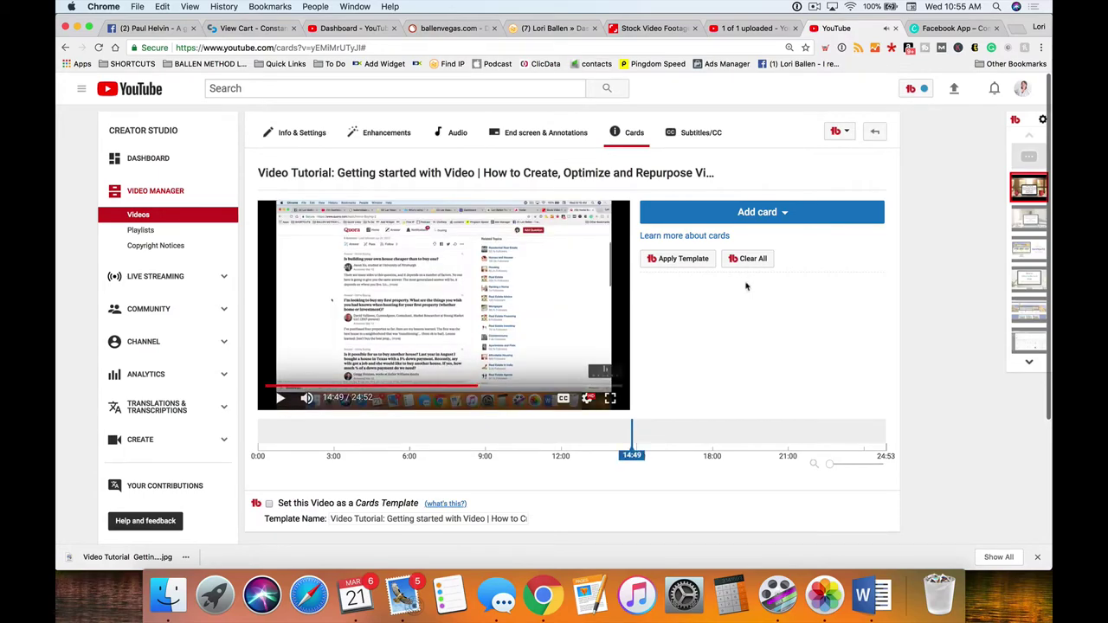
left_click(680, 261)
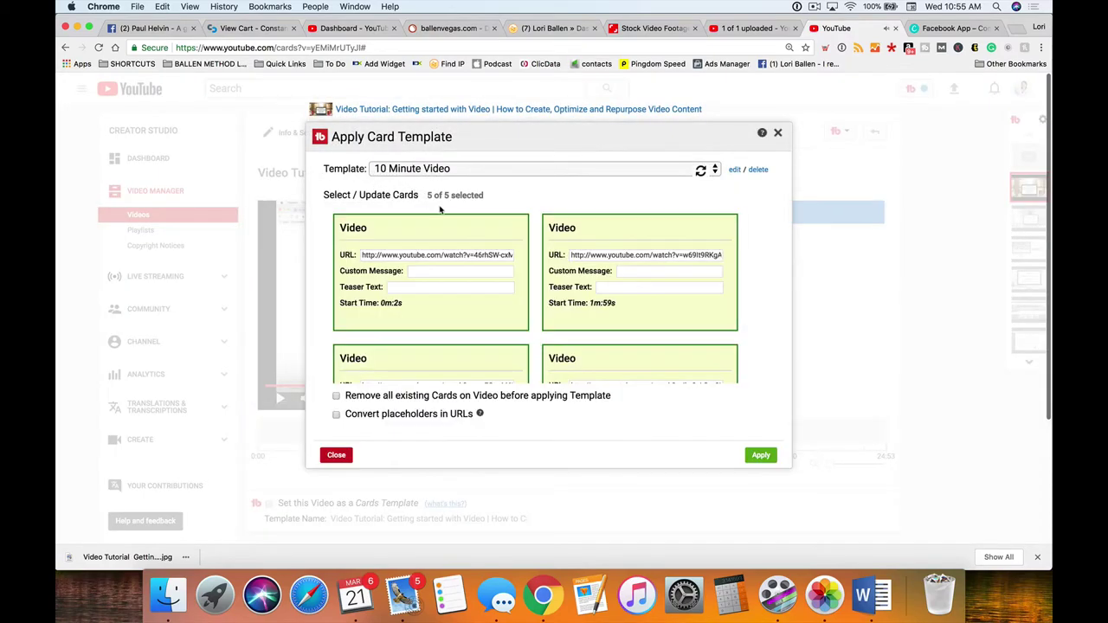
left_click(761, 454)
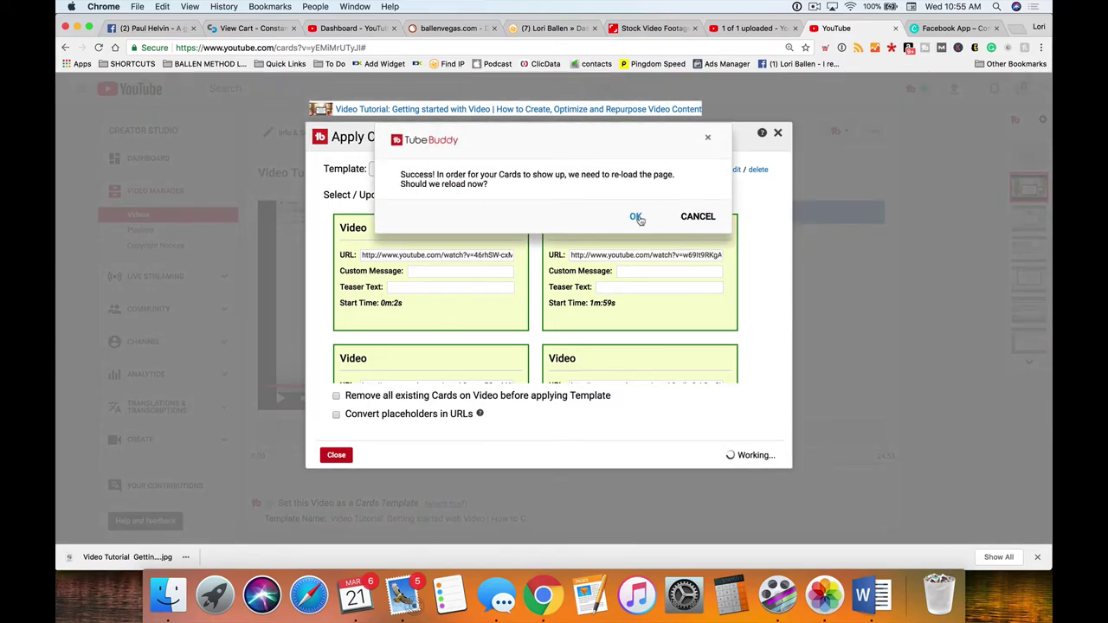
left_click(636, 217)
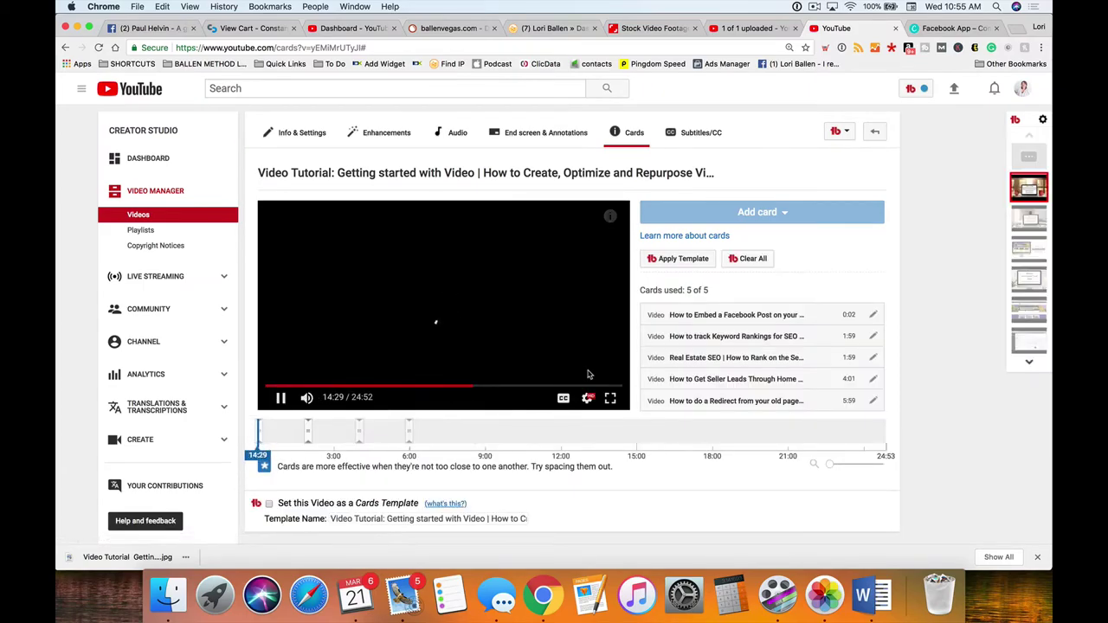
Step: Drag the template cards out to roughly 14:30, 9:17, 6:12, 3:23 and 1:53
left_click(279, 398)
left_click_drag(405, 442, 633, 437)
left_click_drag(359, 437, 492, 437)
left_click_drag(309, 435, 414, 437)
left_click_drag(304, 436, 343, 437)
left_click_drag(259, 437, 304, 437)
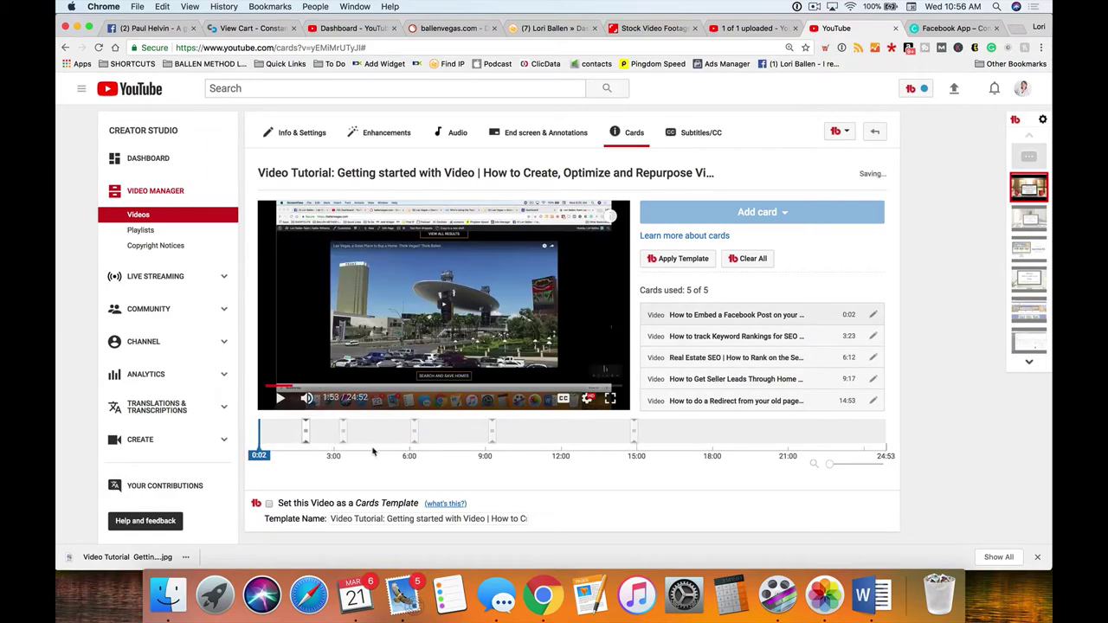
Step: Fine-tune the card times to 7:08, 10:03, 15:11 and just after four minutes
left_click_drag(407, 439, 396, 437)
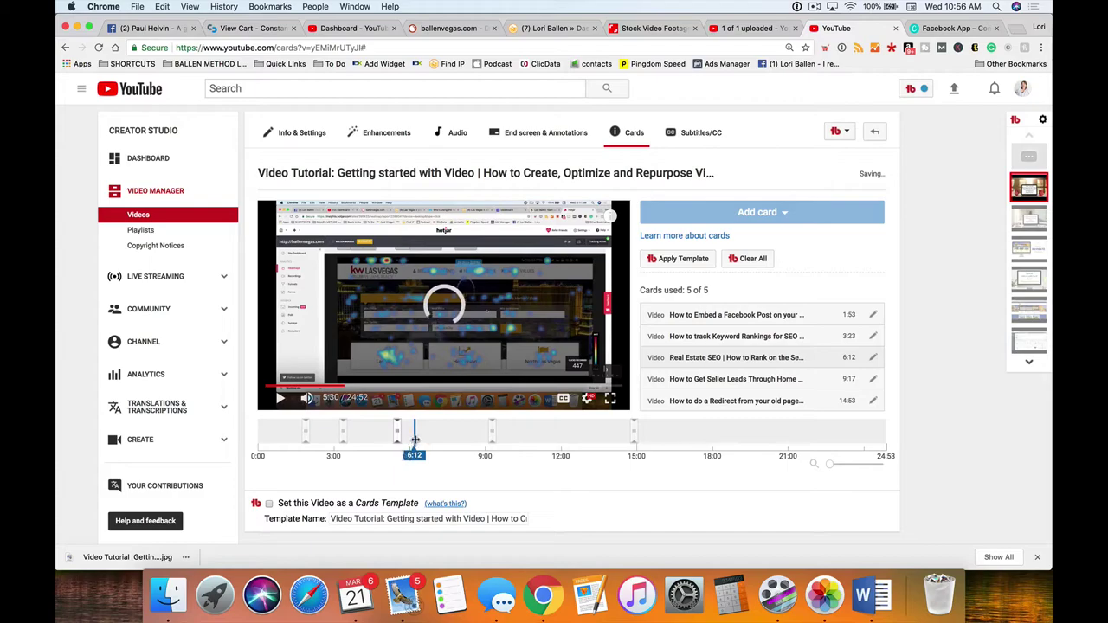
left_click_drag(492, 437, 511, 437)
left_click_drag(397, 435, 437, 437)
left_click_drag(636, 440, 641, 438)
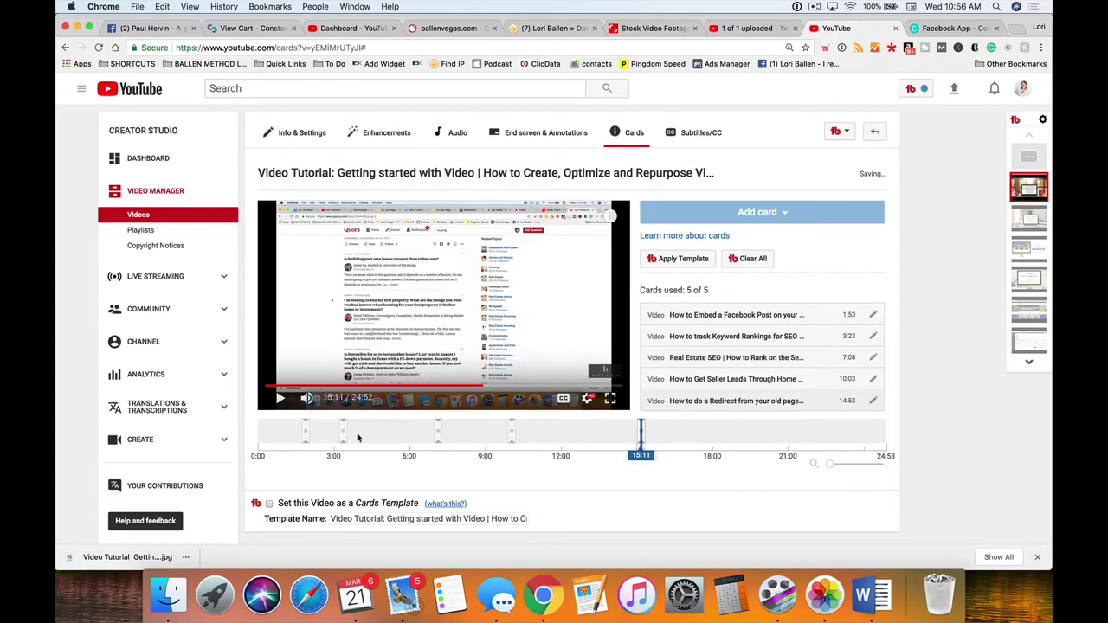
left_click_drag(369, 439, 364, 440)
left_click(305, 437)
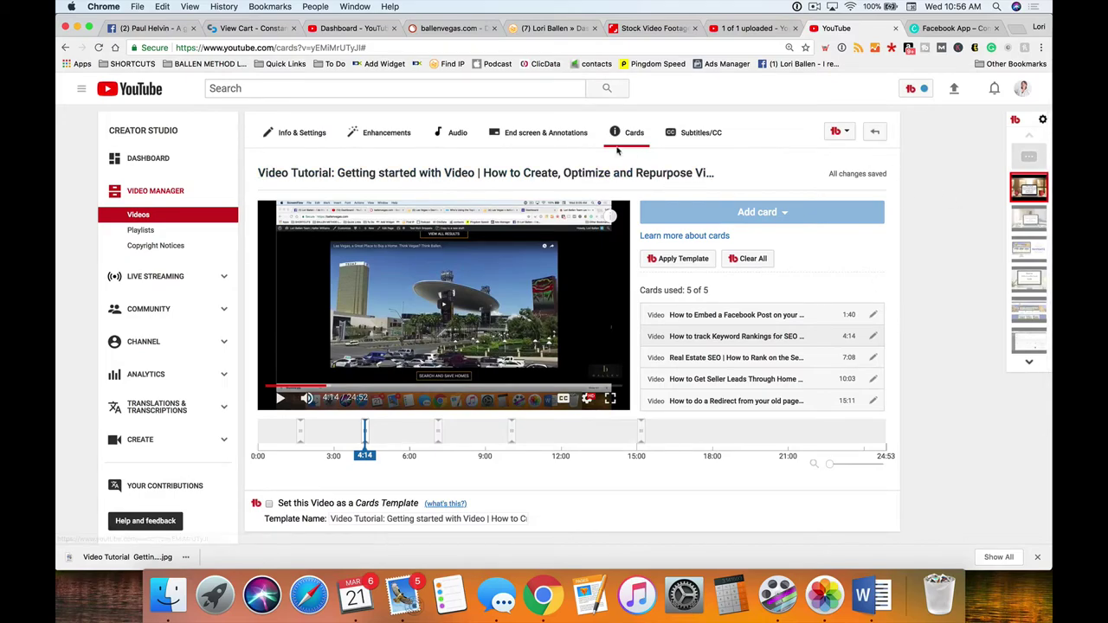
Step: Add a Subscribe element to the end screen and place it on the preview's right side
left_click(548, 135)
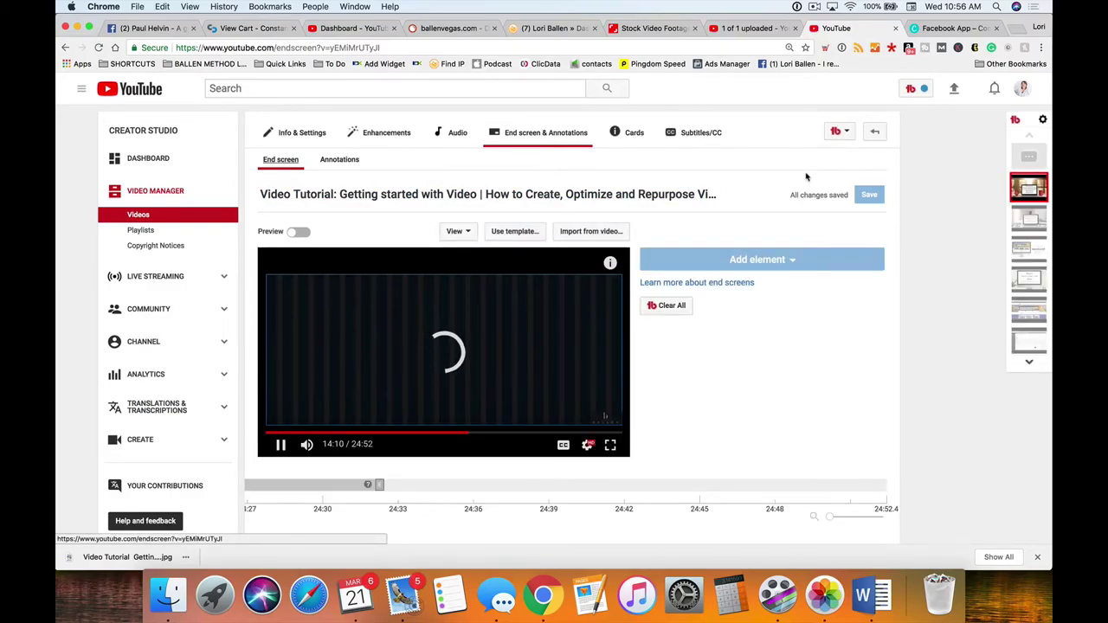
scroll(450, 318, "down", 1)
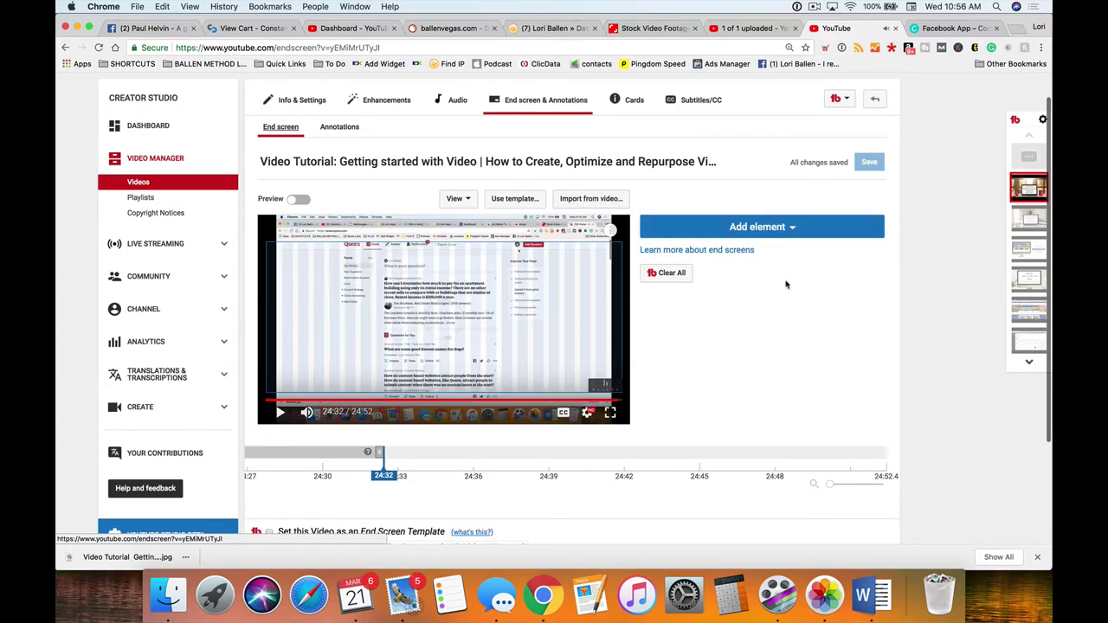
scroll(509, 270, "down", 3)
scroll(786, 268, "up", 4)
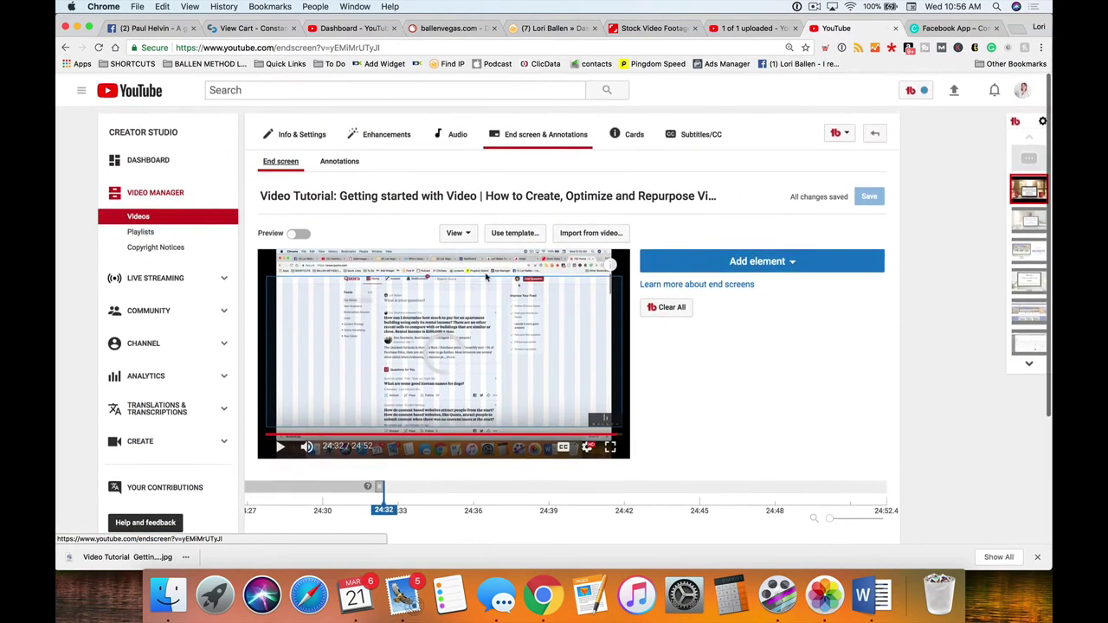
left_click(786, 264)
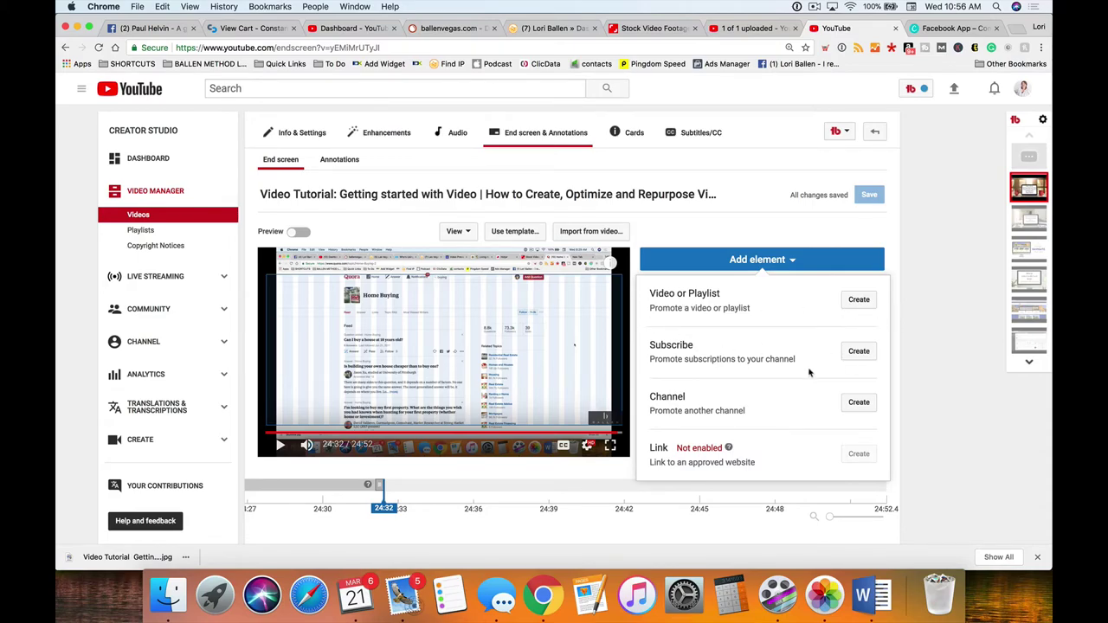
left_click(858, 351)
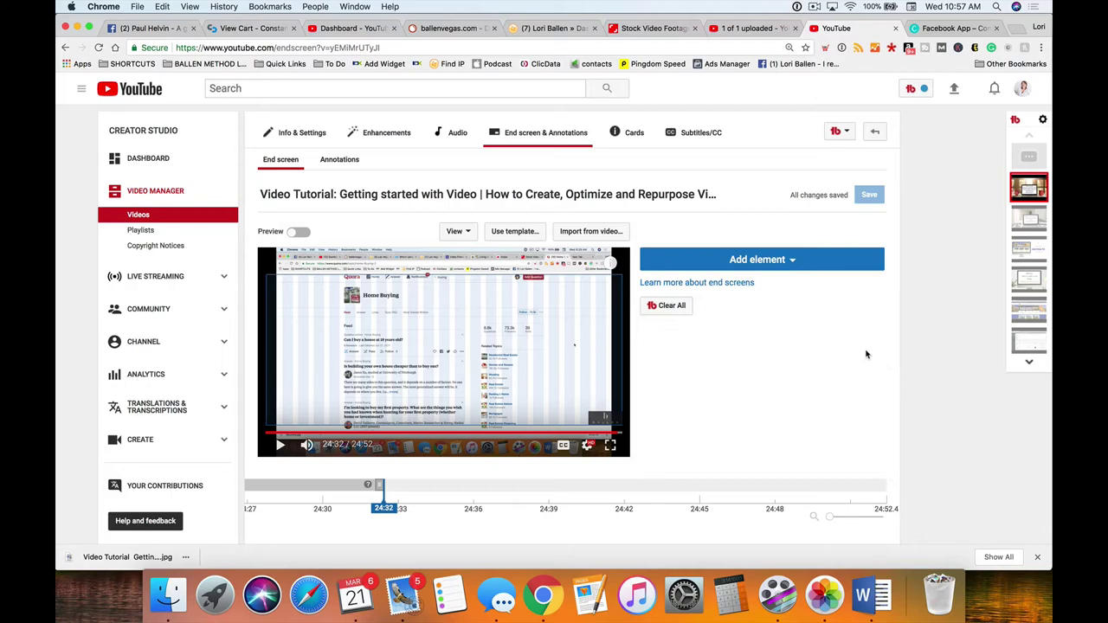
left_click_drag(294, 303, 571, 310)
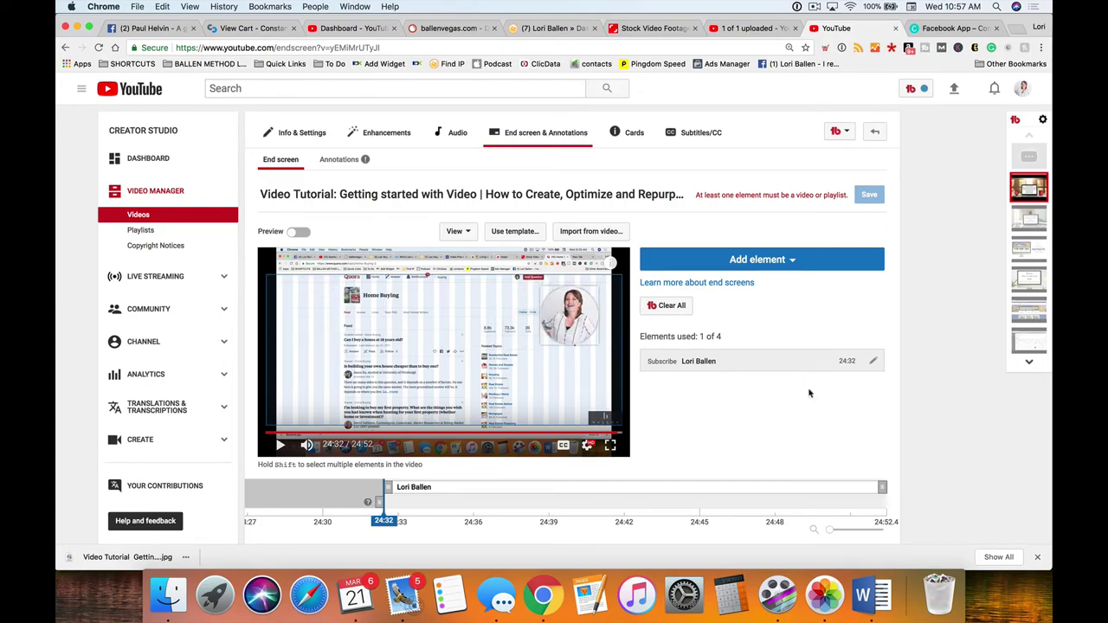
Step: Create a Best for viewer video element, move it to the upper left, and save
left_click(767, 260)
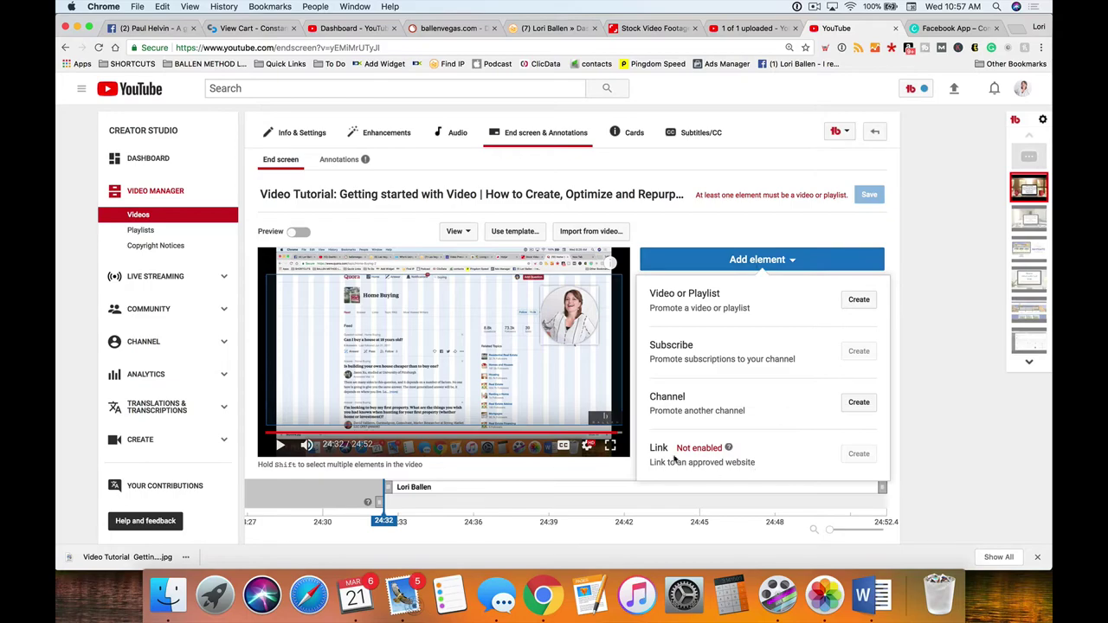
left_click(858, 301)
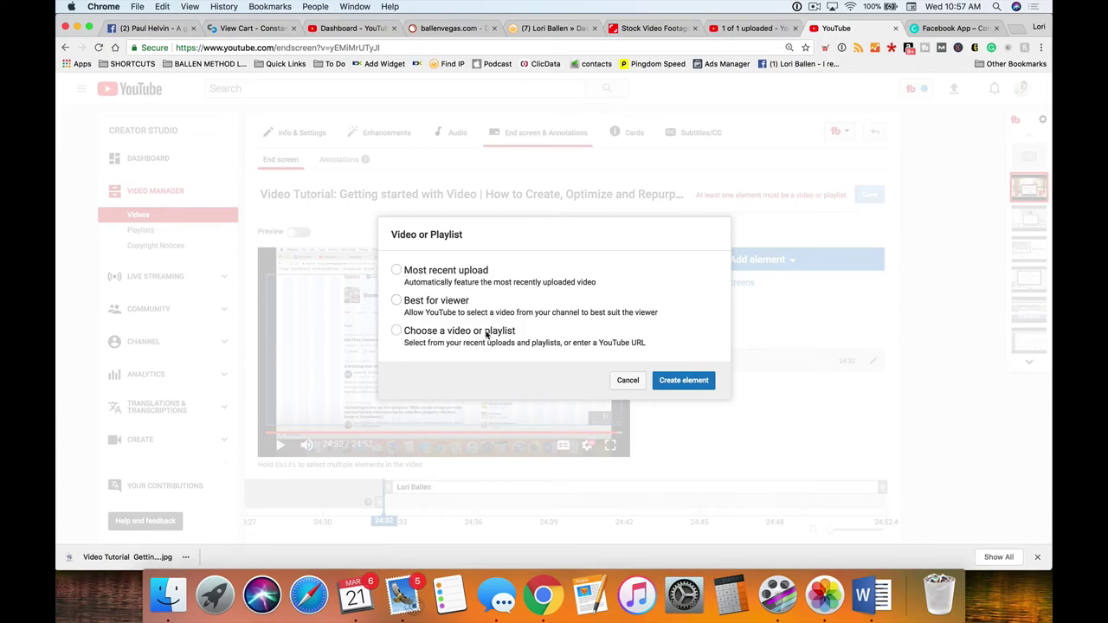
left_click(397, 302)
left_click(691, 387)
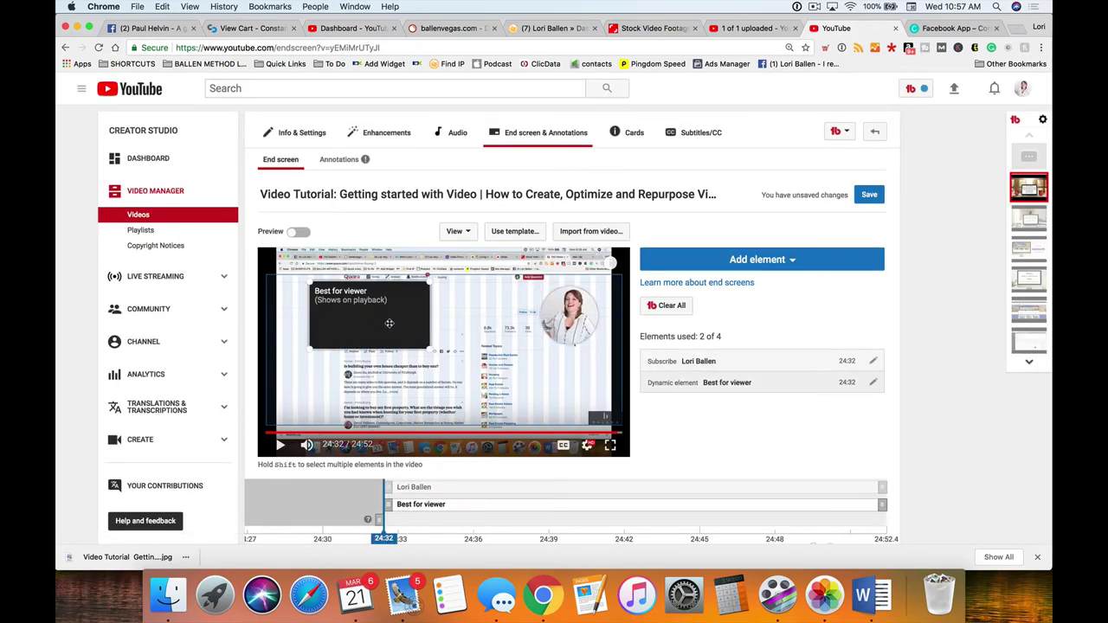
left_click_drag(390, 327, 334, 318)
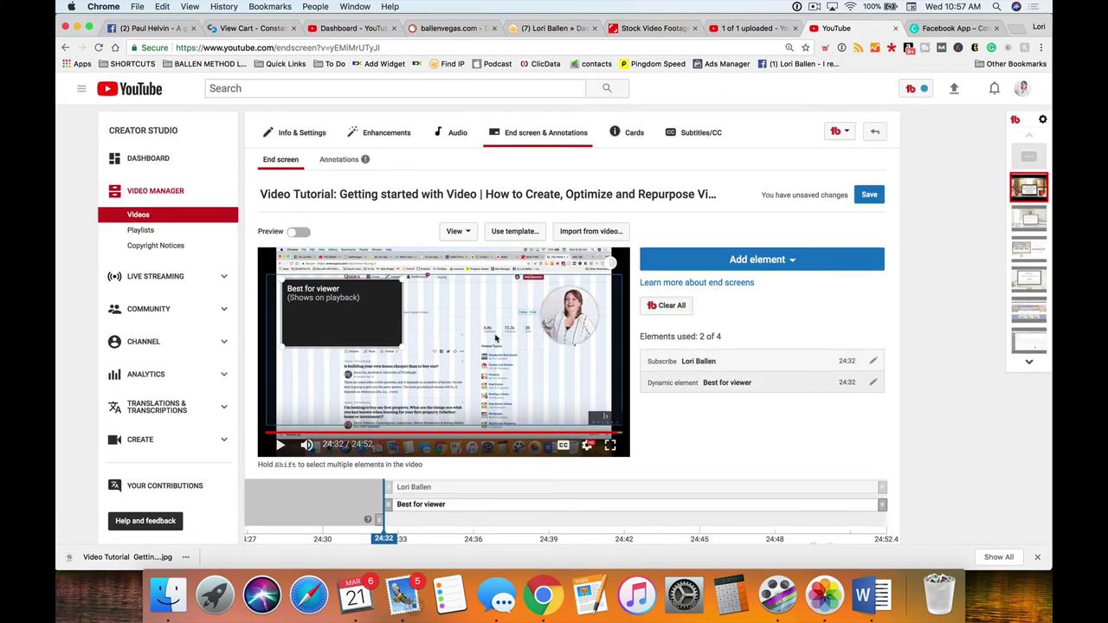
left_click(869, 195)
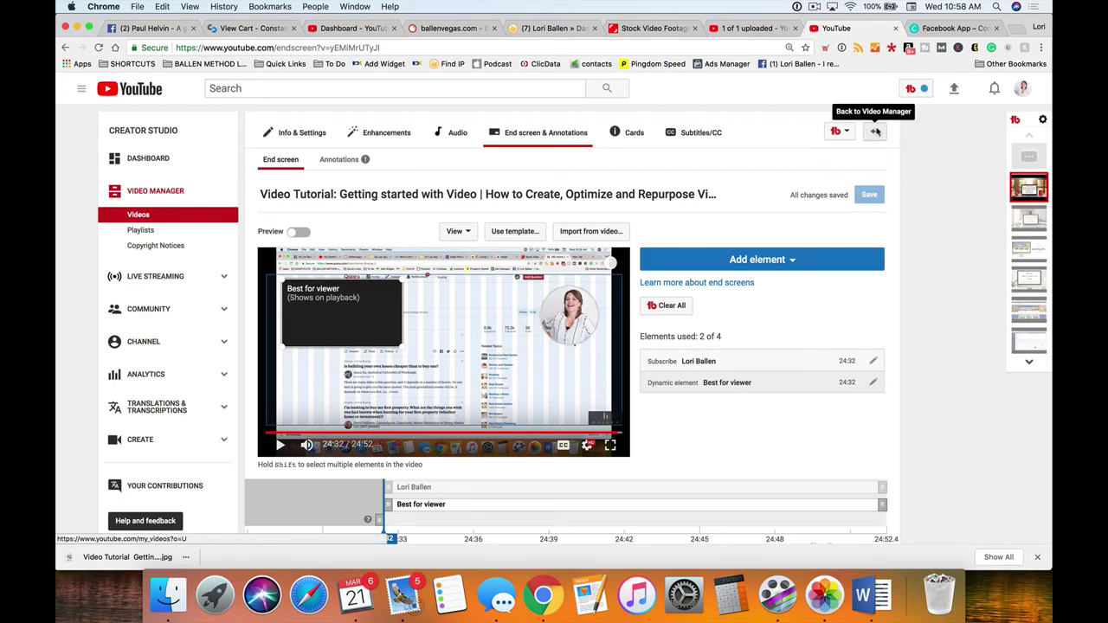
Step: Go back to the Video Manager list of uploaded videos
left_click(877, 132)
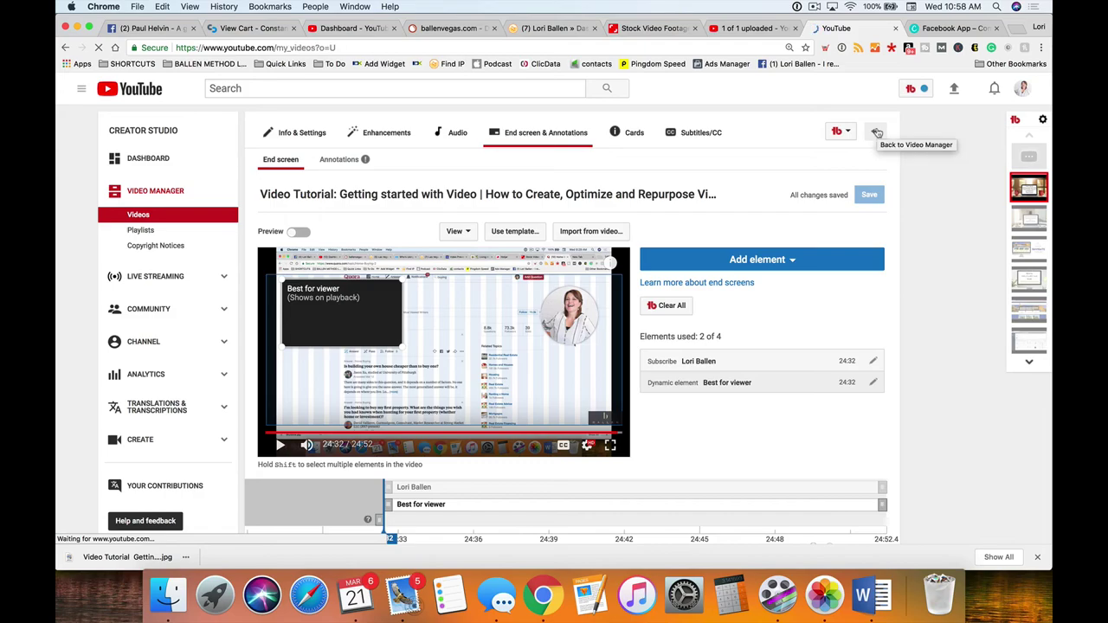